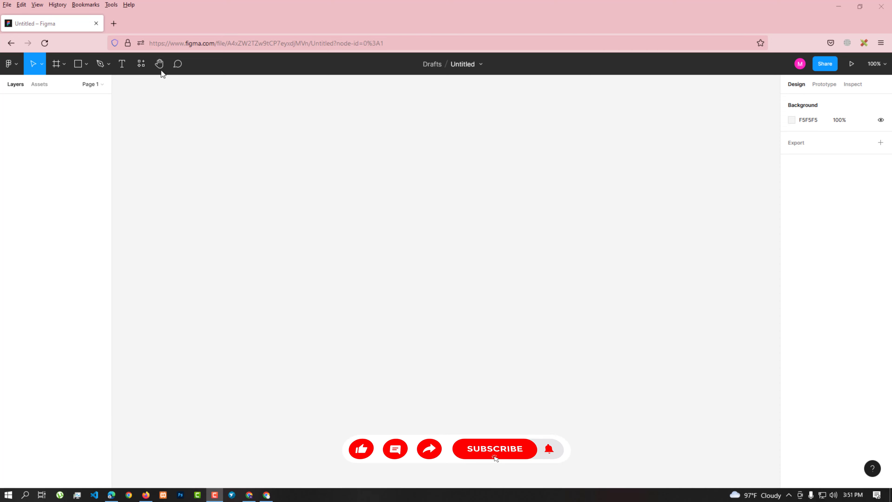
Draw a rectangle about 309 × 212 near the middle of the empty canvas.
left_click(86, 64)
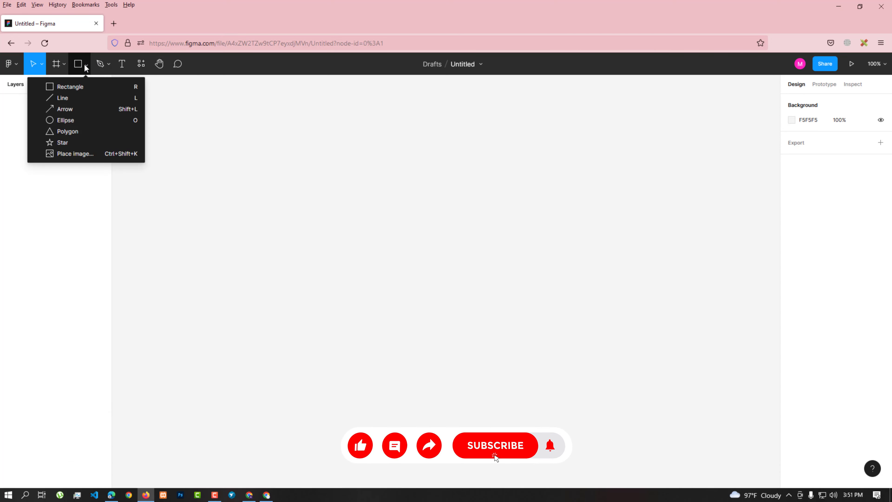
left_click(72, 88)
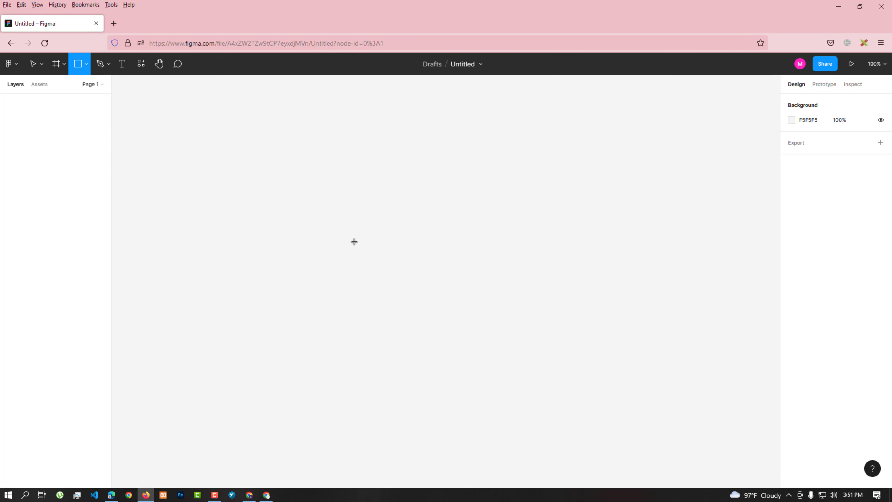
left_click_drag(403, 276, 420, 282)
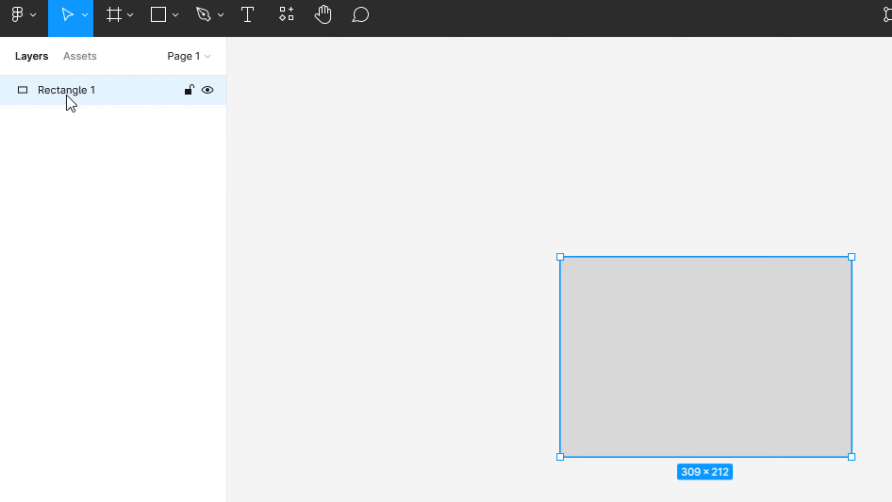
Hide the rectangle layer and show it again, and lock and unlock it.
left_click(208, 91)
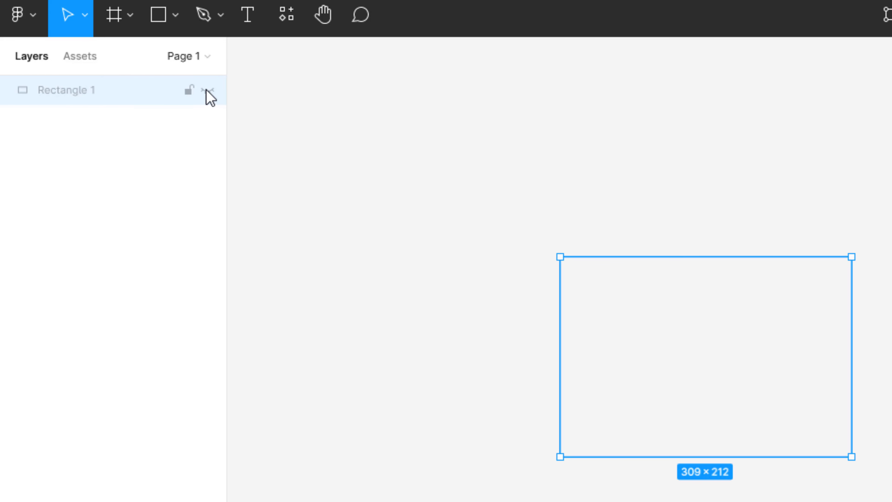
left_click(207, 90)
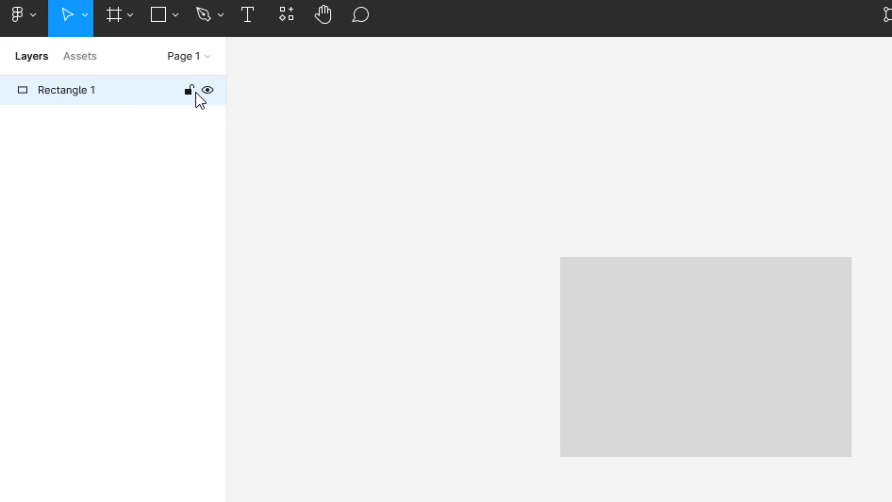
left_click(189, 90)
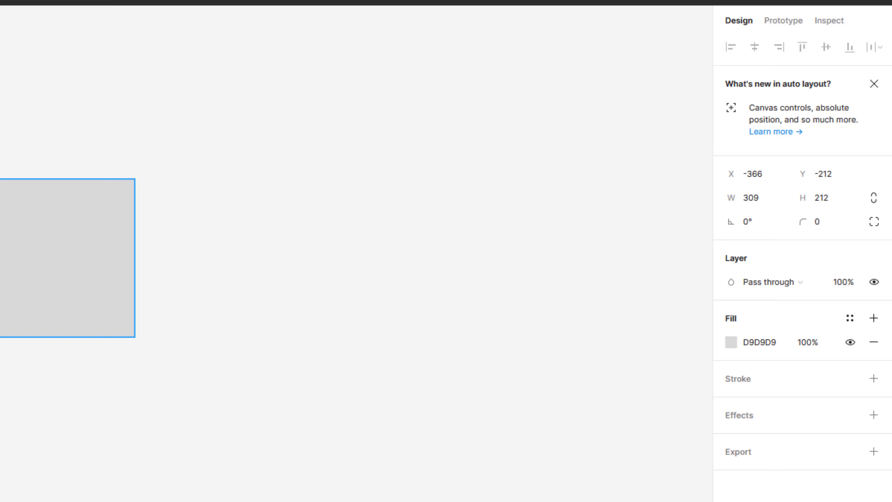
key("ctrl+shift+l")
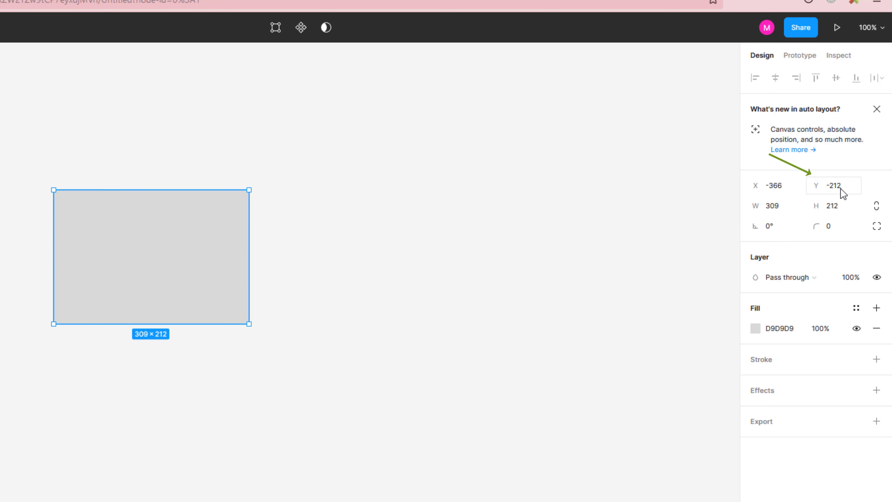
Move the rectangle to about X -324, Y -218 and set its width to 322.
mouse_move(187, 249)
left_mouse_down()
mouse_move(219, 249)
mouse_move(193, 249)
mouse_move(210, 242)
mouse_move(208, 233)
mouse_move(245, 237)
mouse_move(232, 249)
mouse_move(191, 244)
mouse_move(205, 247)
left_mouse_up()
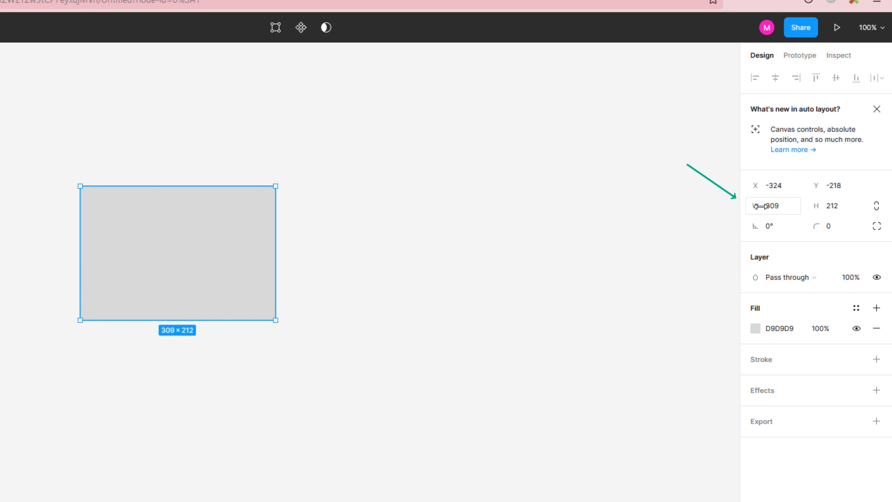
left_click(771, 211)
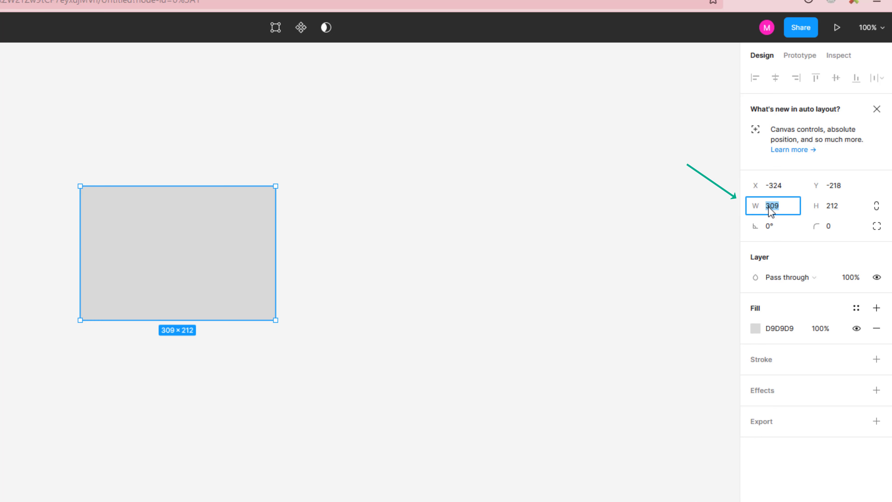
left_click(839, 210)
left_click(783, 210)
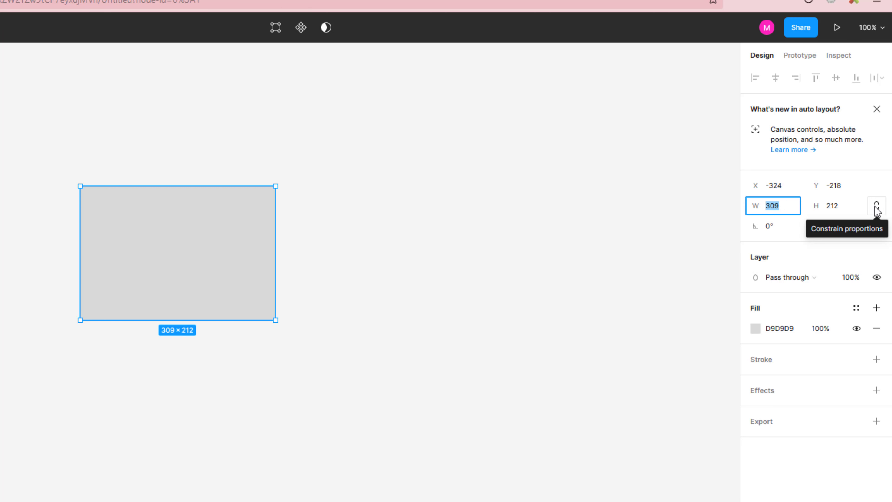
type("322")
key("Return")
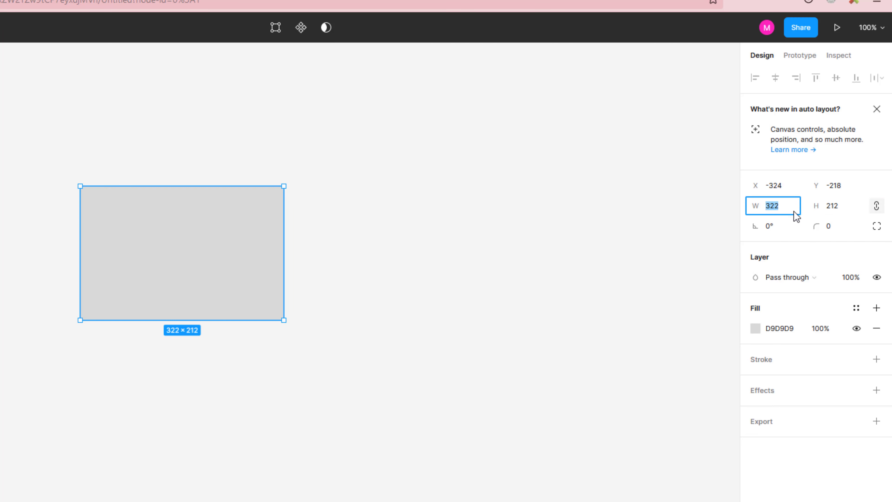
Resize the rectangle to 400 wide with constrained proportions, and release the constraint to set its height to 400.
type("400")
key("Tab")
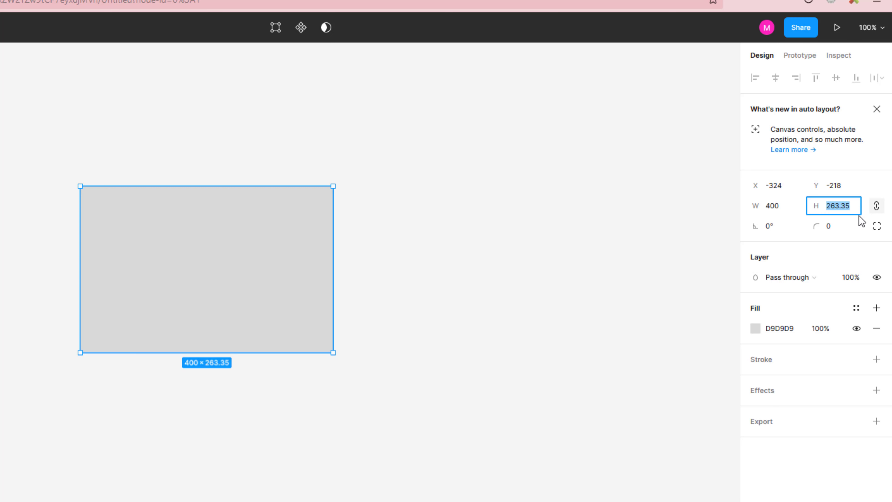
left_click(877, 210)
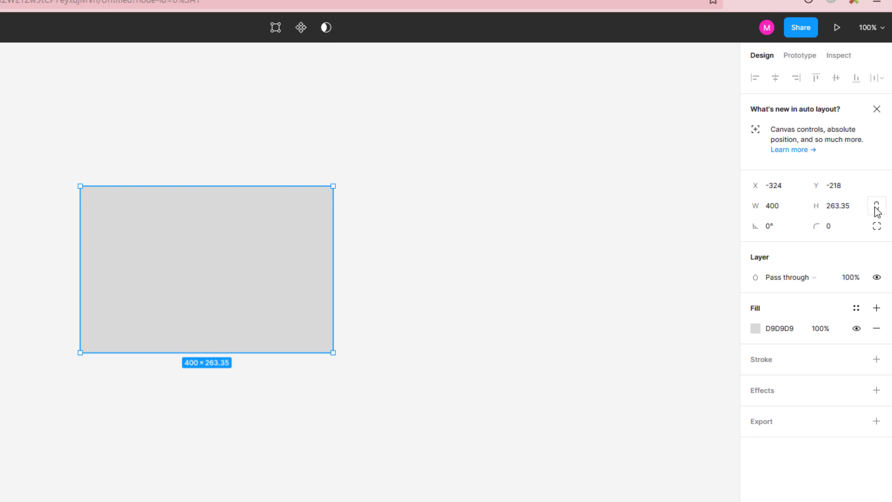
left_click(843, 211)
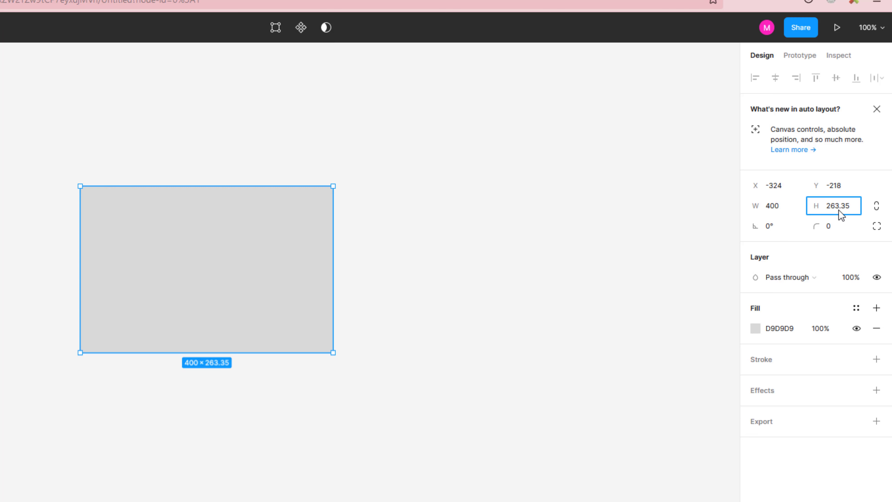
double_click(840, 211)
type("400")
key("Return")
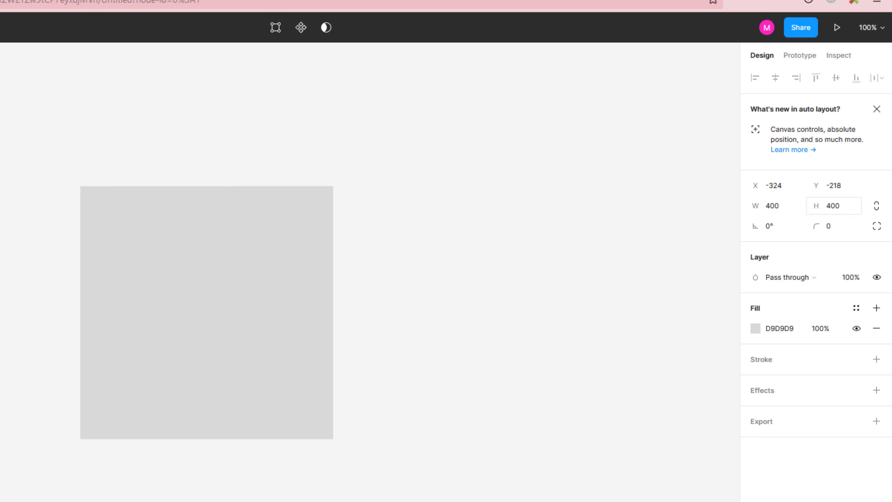
Move the square to about X -316, Y -253 and set its rotation to 45°.
left_click_drag(235, 285, 241, 268)
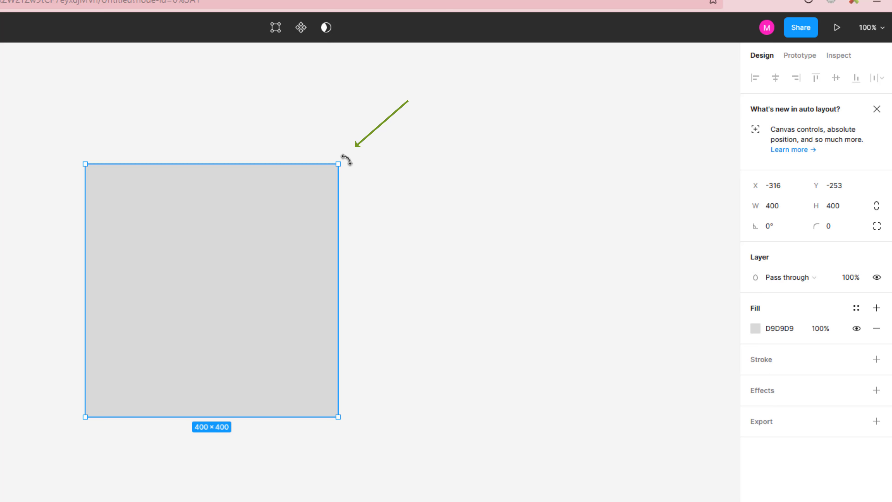
left_click_drag(347, 155, 312, 133)
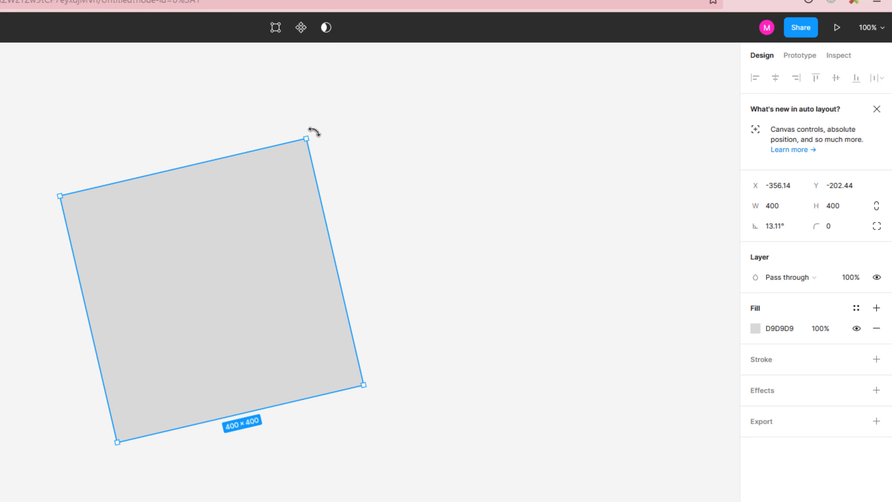
left_click(772, 231)
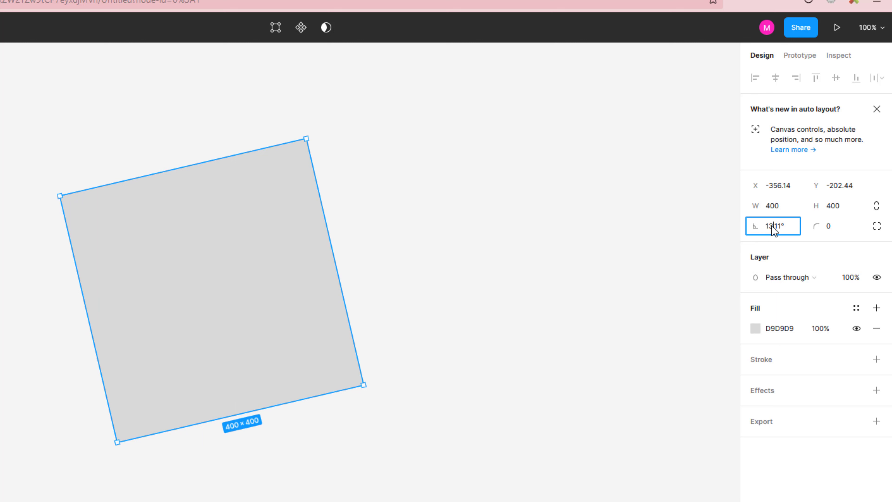
left_click_drag(762, 228, 756, 227)
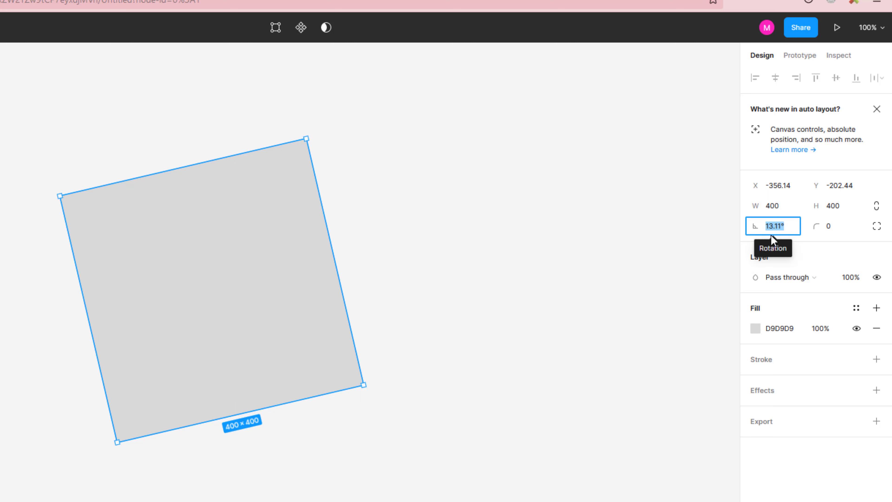
type("45")
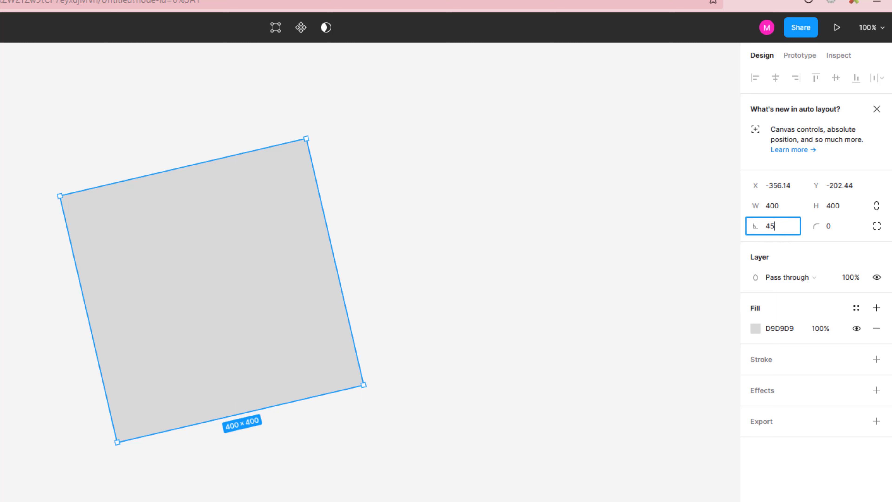
key("Return")
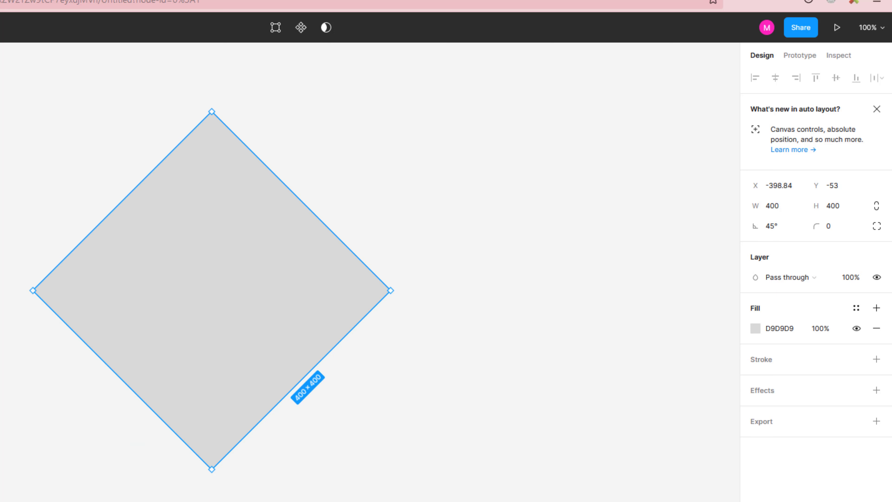
Round all of the square's corners with a radius of 100 and set its rotation to 0°.
left_click(832, 227)
key("Return")
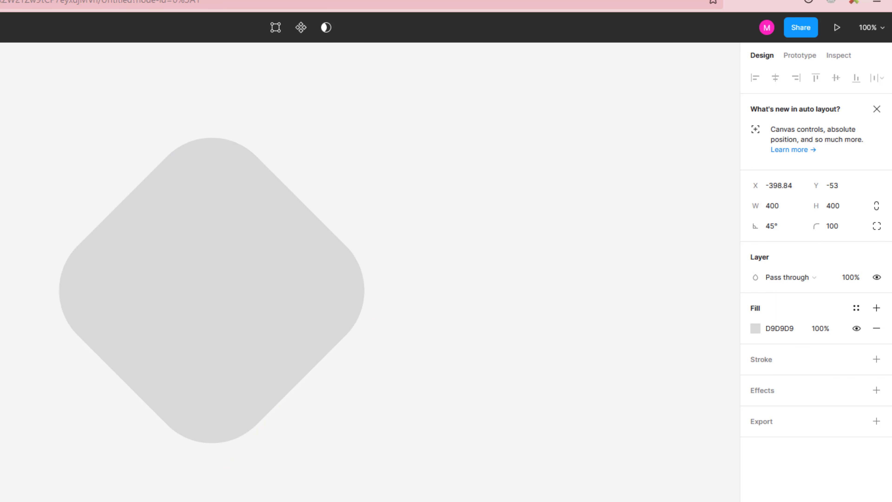
left_click(791, 233)
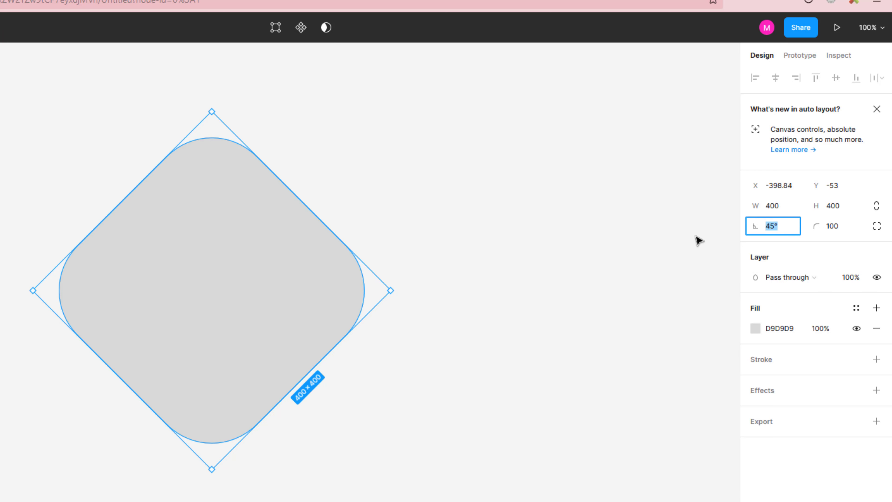
type("0")
key("Return")
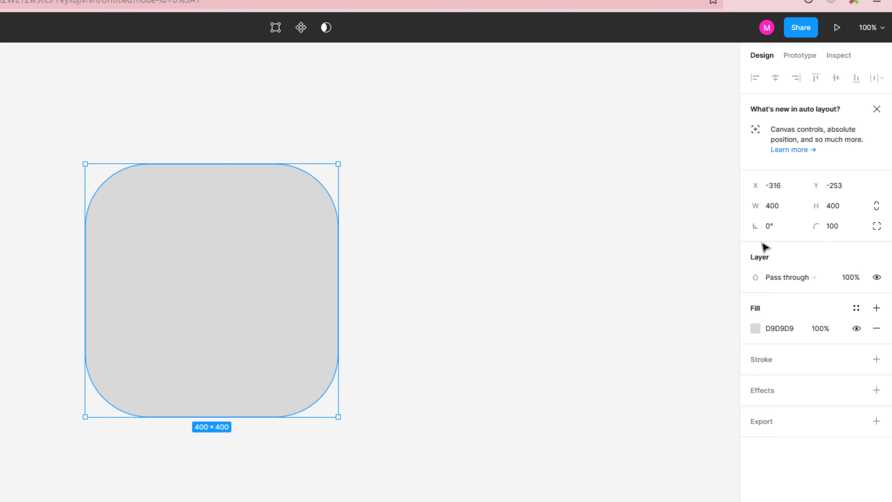
Switch the shape to independent corner radii and set only the top-left corner's radius to 10.
left_click(880, 229)
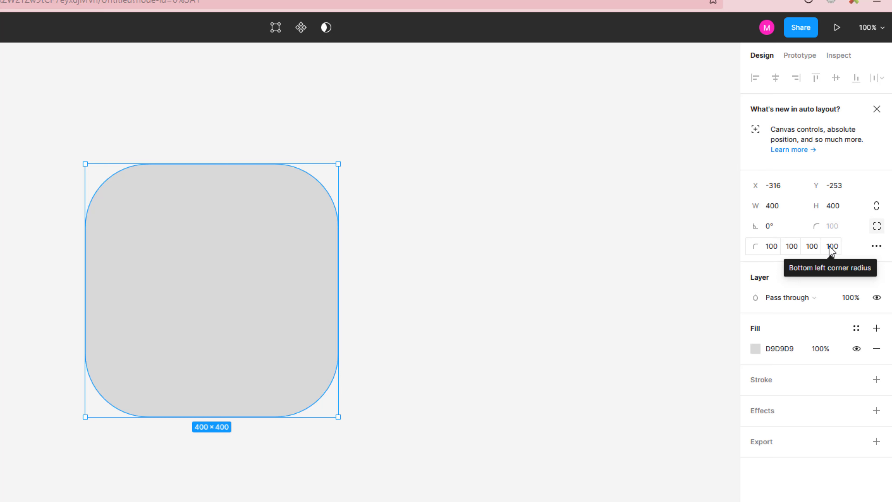
left_click(772, 246)
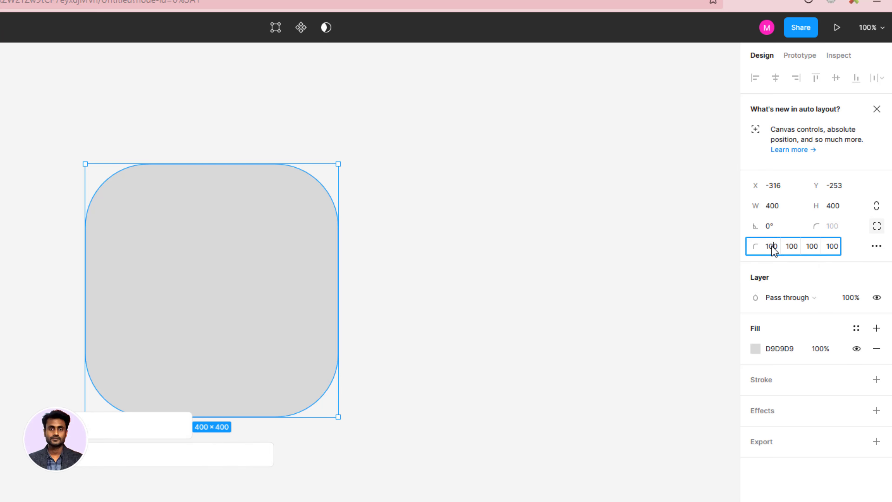
double_click(777, 251)
type("10")
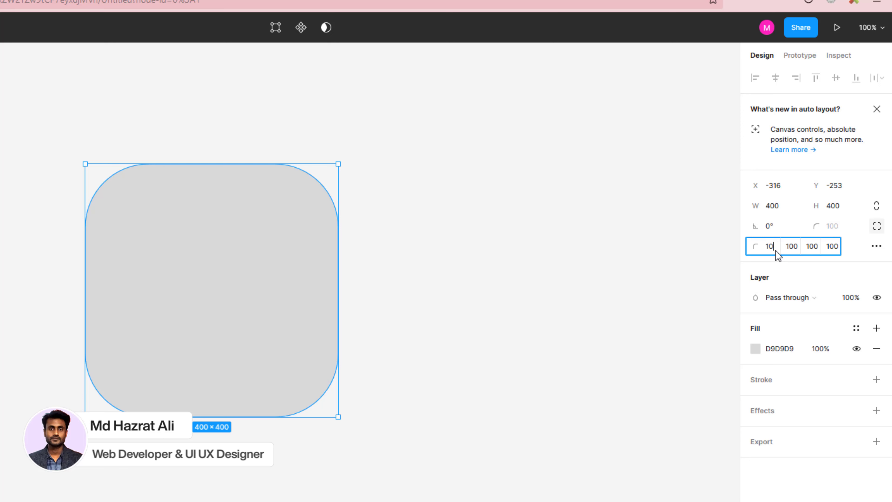
key("Return")
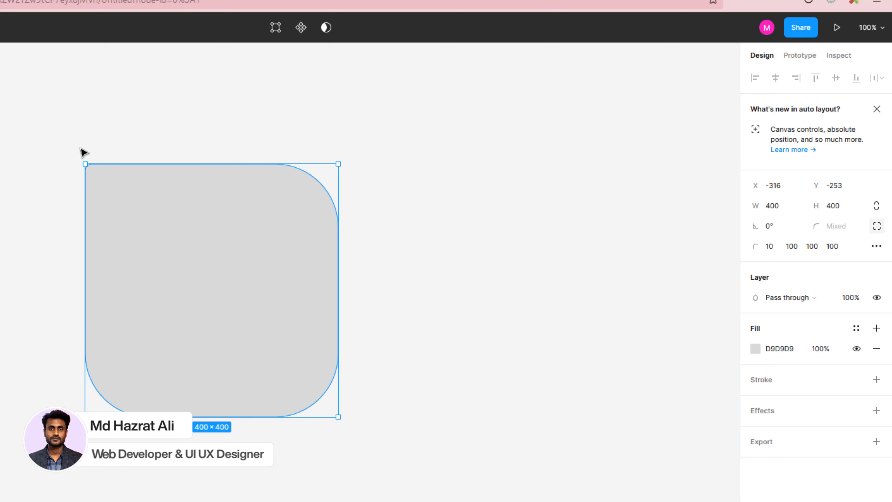
left_click(86, 143)
left_click(163, 235)
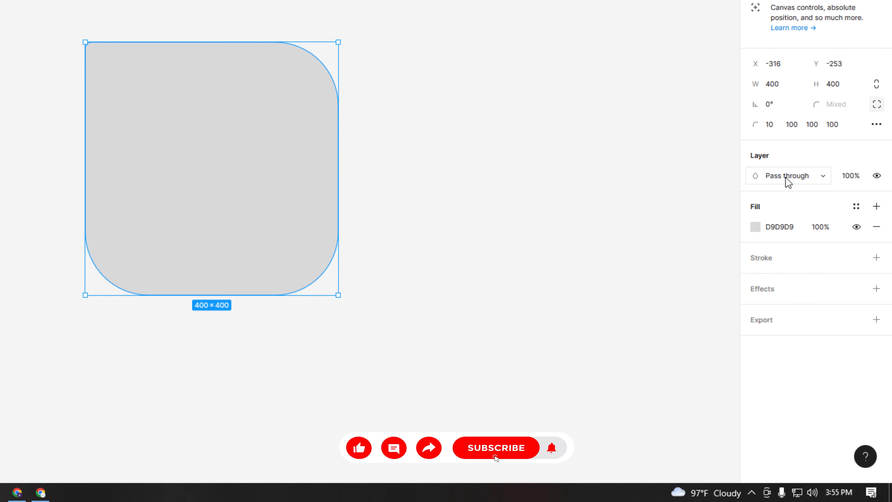
Try the Overlay blend mode on the rounded shape and undo it.
left_click(799, 177)
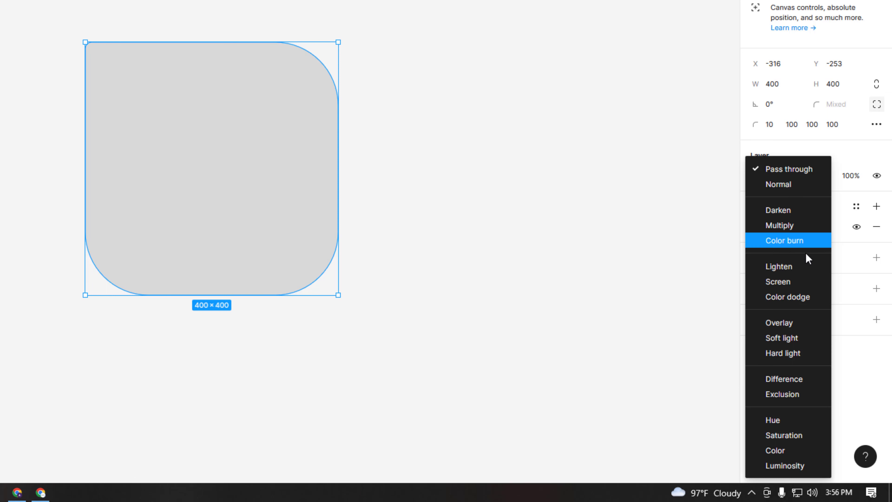
left_click(796, 326)
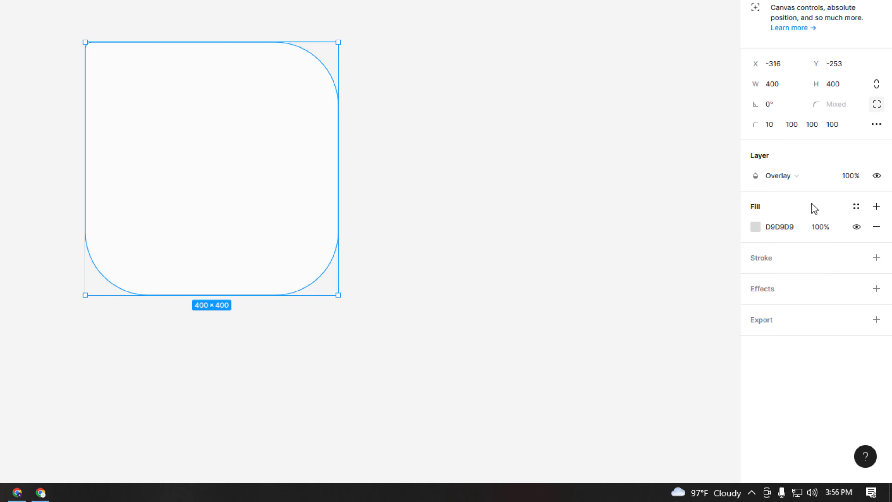
key("ctrl+z")
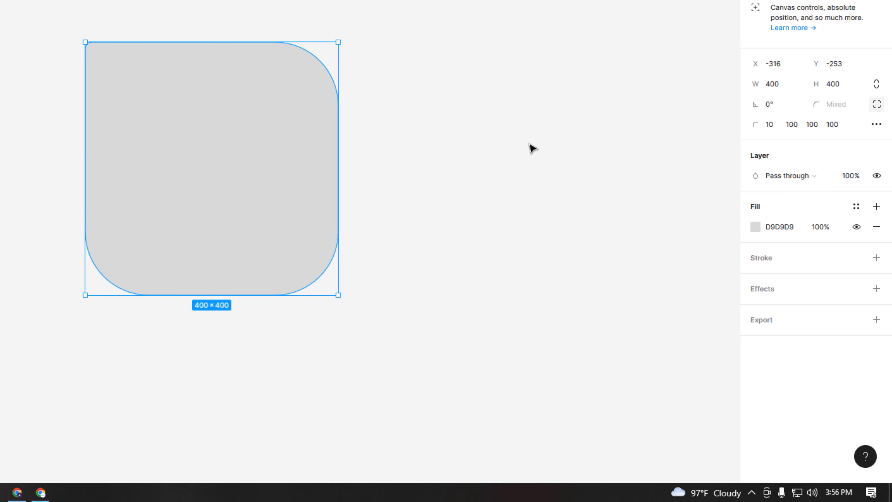
Try the Lighten, Darken, Color burn and Overlay blend modes on the rounded shape and return it to Pass through.
left_click(795, 177)
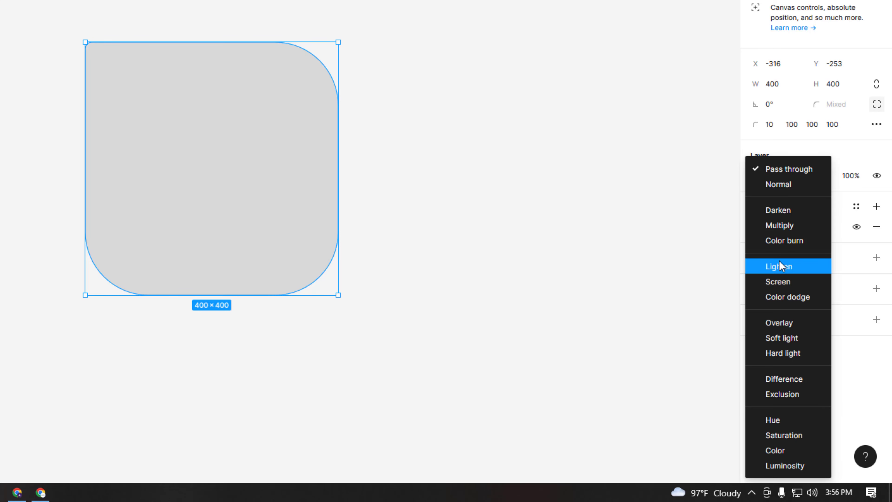
left_click(783, 265)
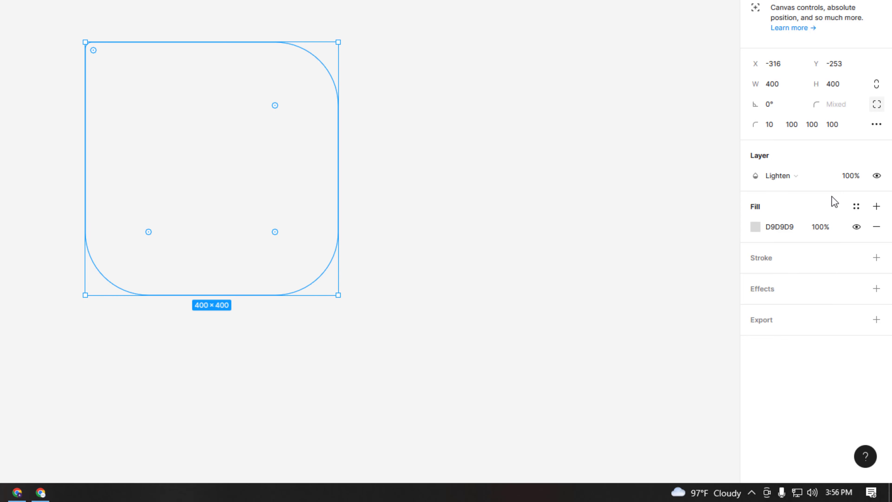
left_click(791, 182)
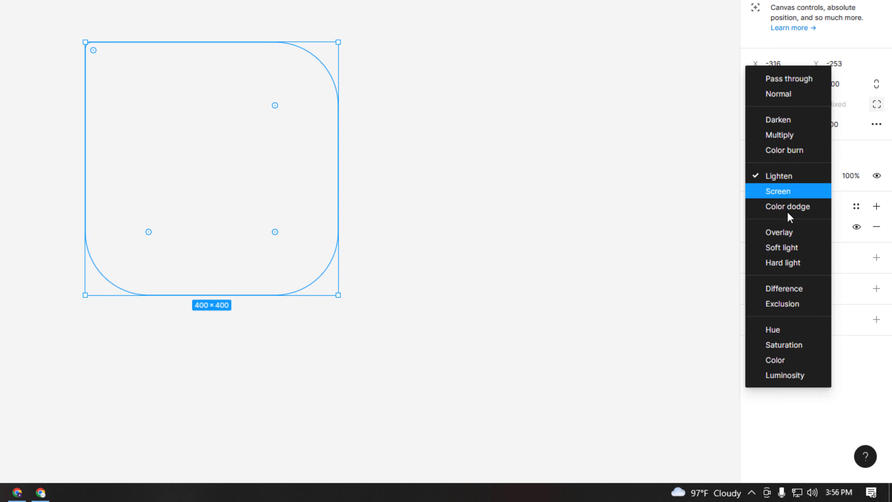
left_click(775, 119)
left_click(795, 178)
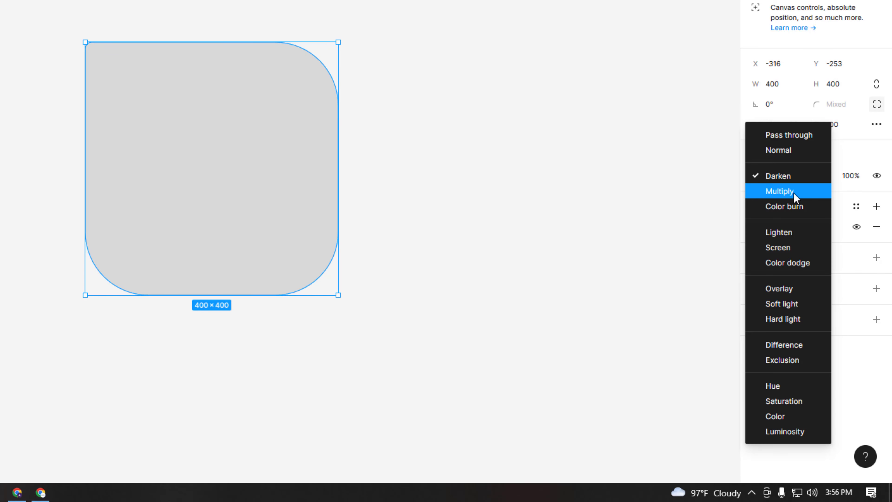
left_click(793, 206)
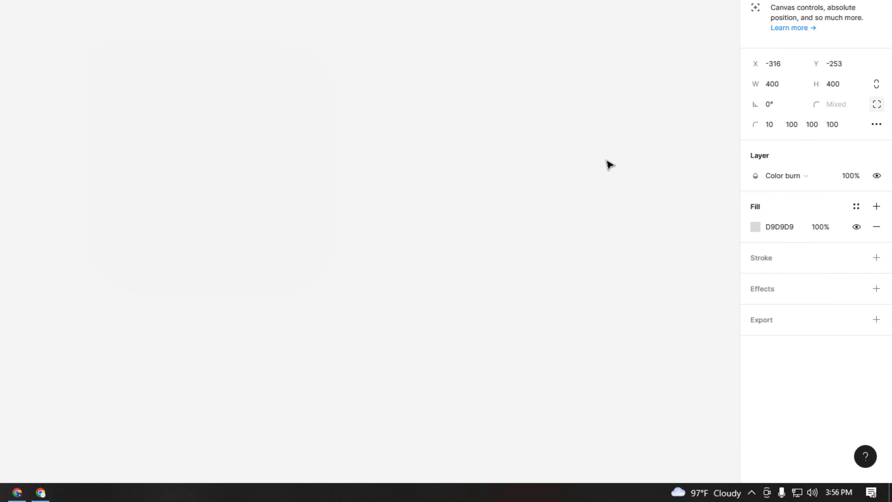
left_click(799, 184)
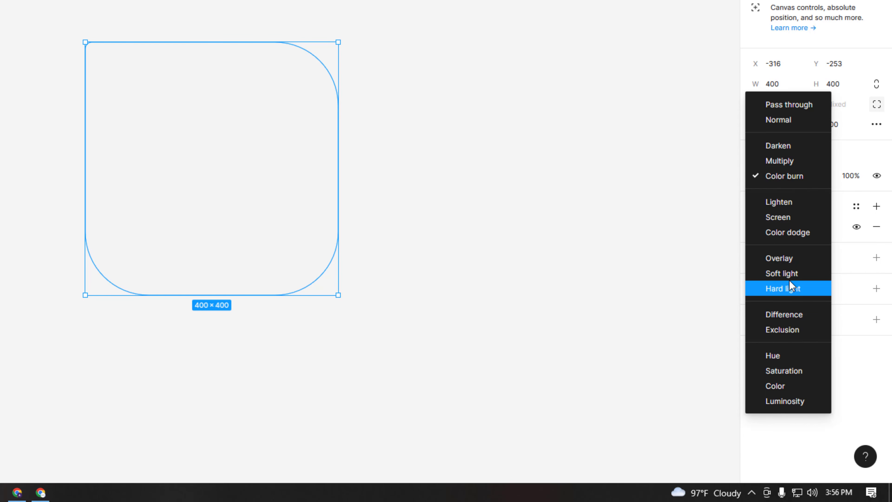
left_click(783, 257)
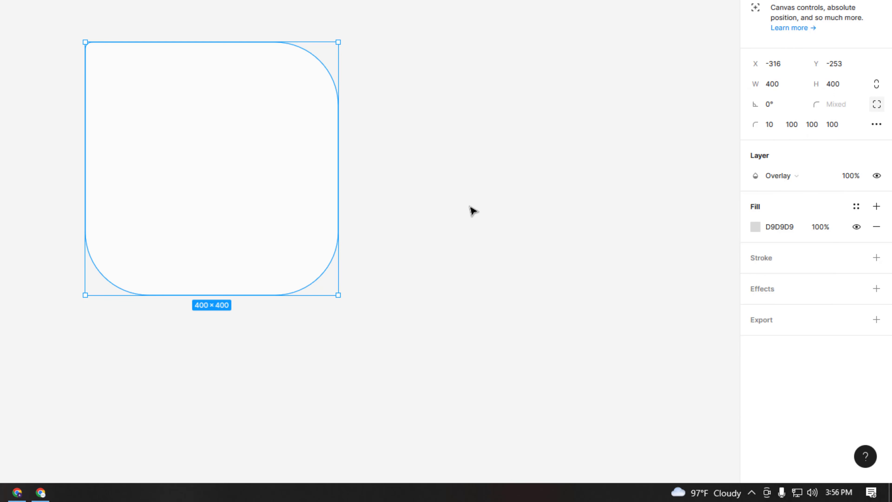
left_click(458, 194)
left_click(295, 142)
left_click(797, 175)
left_click(773, 22)
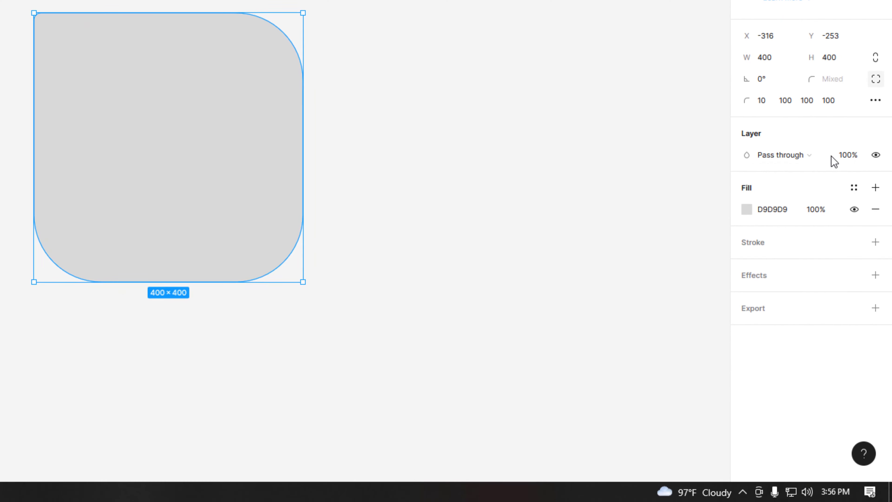
Try a layer opacity of 50% on the rounded shape and set it back to 100%.
left_click(852, 160)
type("50")
key("Return")
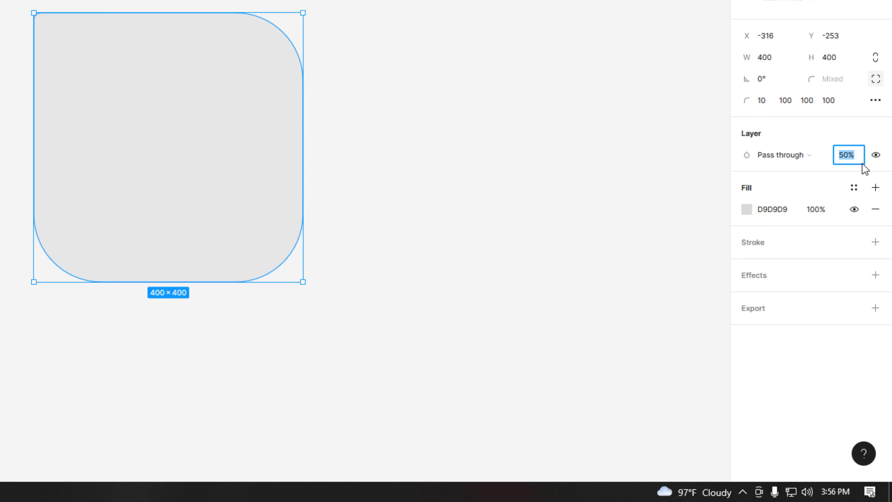
type("100")
key("Return")
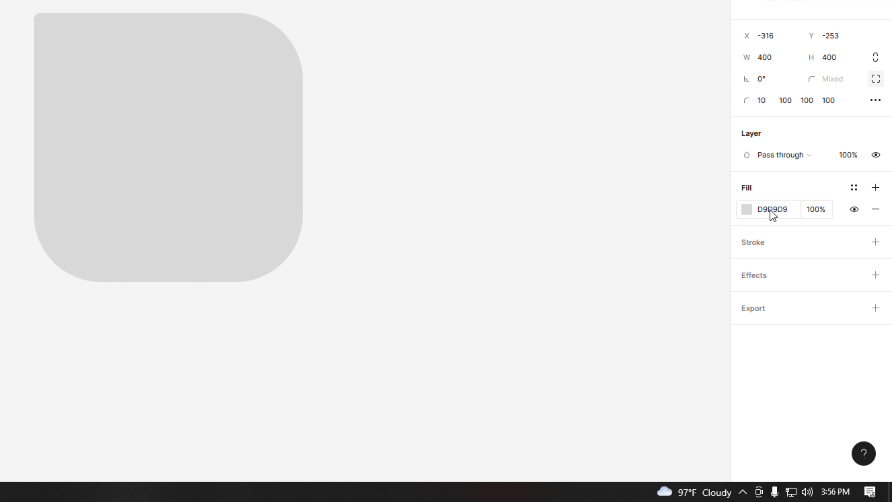
Change the rounded shape's solid fill to the red CF4747 and activate the eyedropper.
left_click(748, 210)
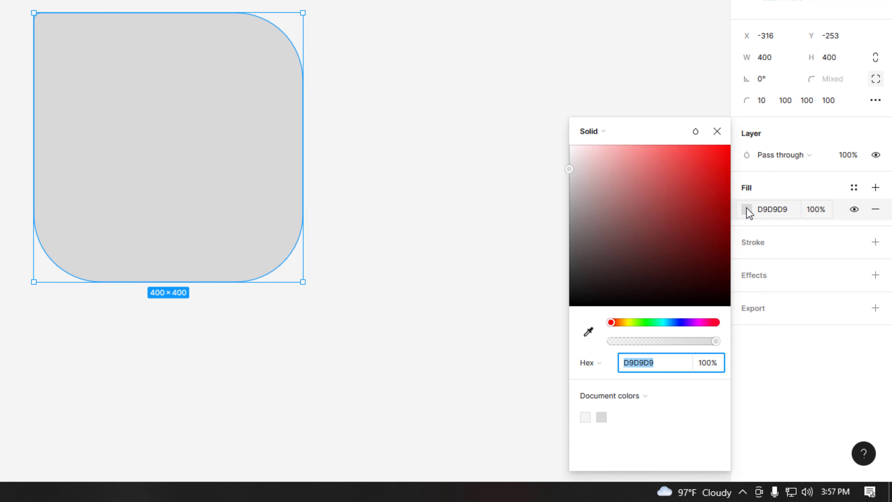
left_click_drag(636, 178, 676, 174)
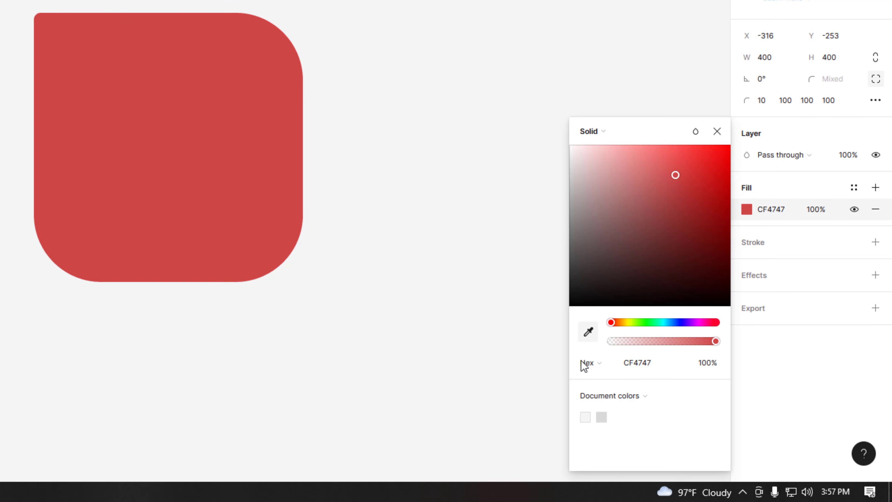
left_click(589, 332)
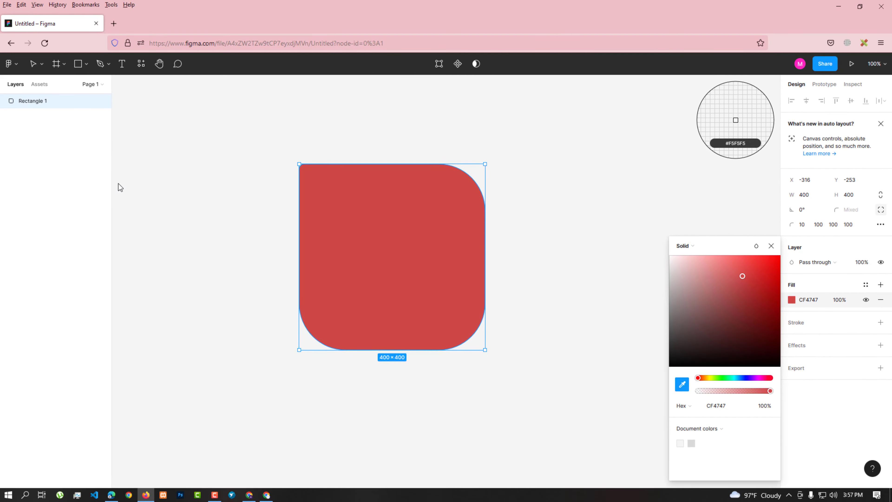
Draw a rectangle of about 89 × 63 to the upper right of the rounded shape and fill it with bright cyan, 00EDED.
key("r")
left_click_drag(552, 124, 594, 153)
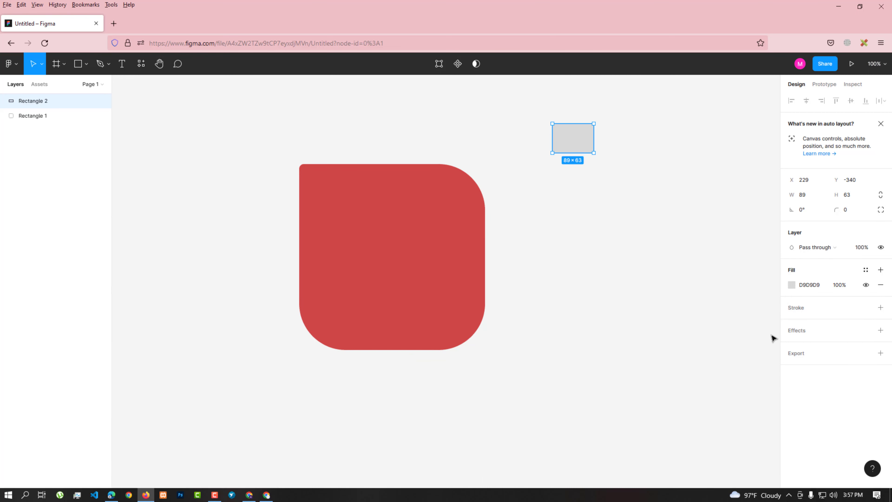
left_click(792, 284)
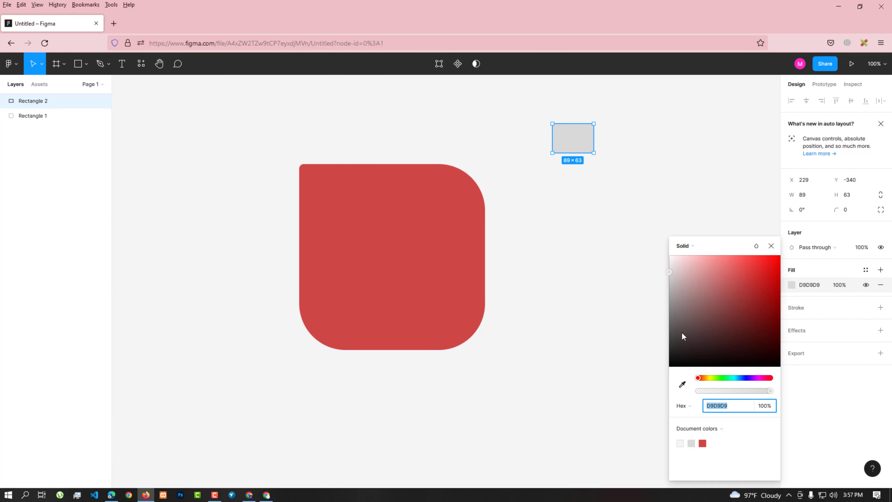
left_click_drag(684, 326, 674, 345)
left_click(726, 378)
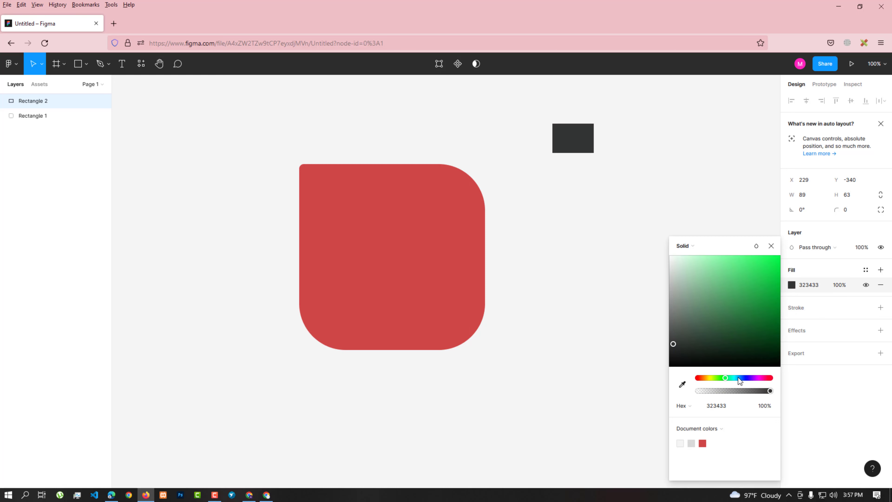
left_click(735, 378)
left_click_drag(762, 304, 783, 267)
left_click(738, 204)
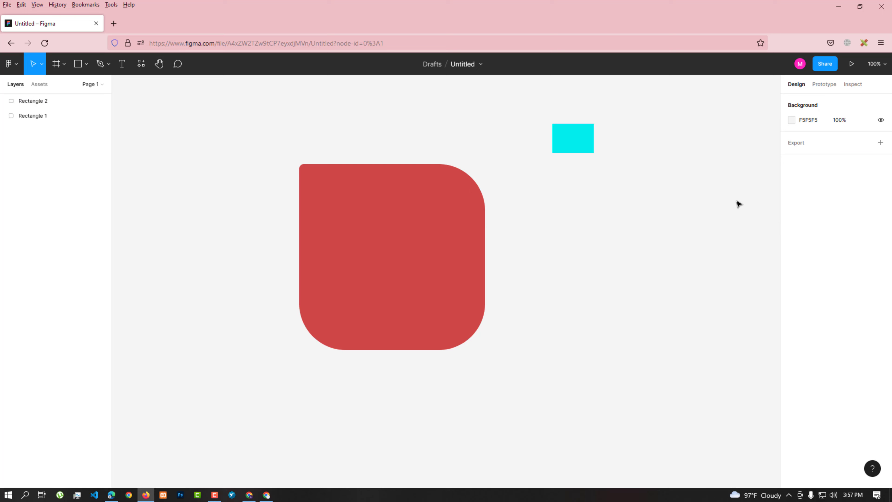
Fill the large rounded shape with the cyan sampled from the small rectangle using the eyedropper.
left_click(440, 254)
left_click(792, 299)
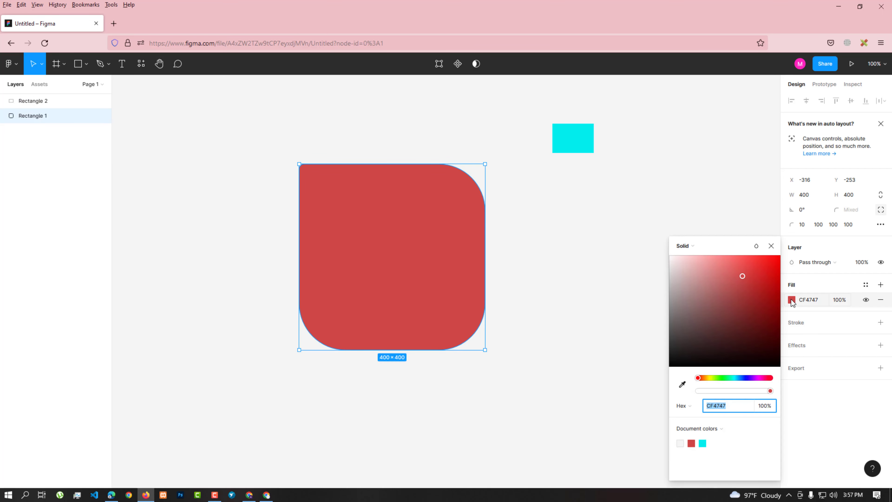
left_click(683, 385)
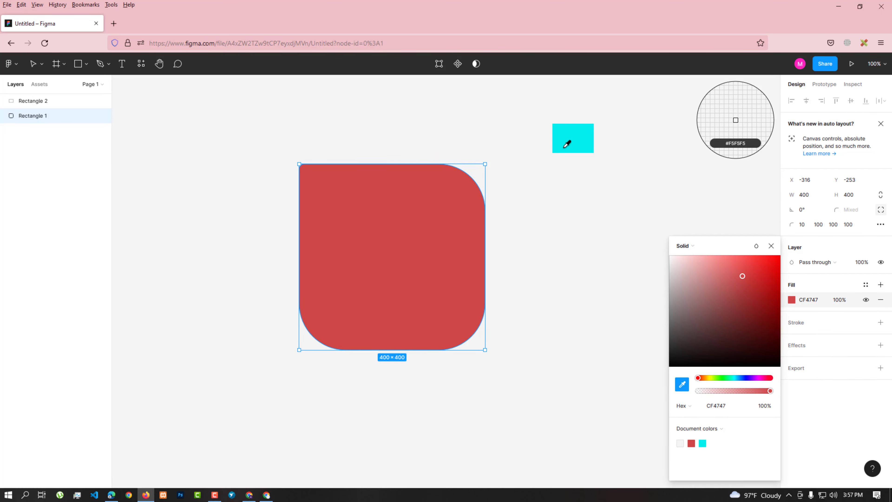
left_click(574, 136)
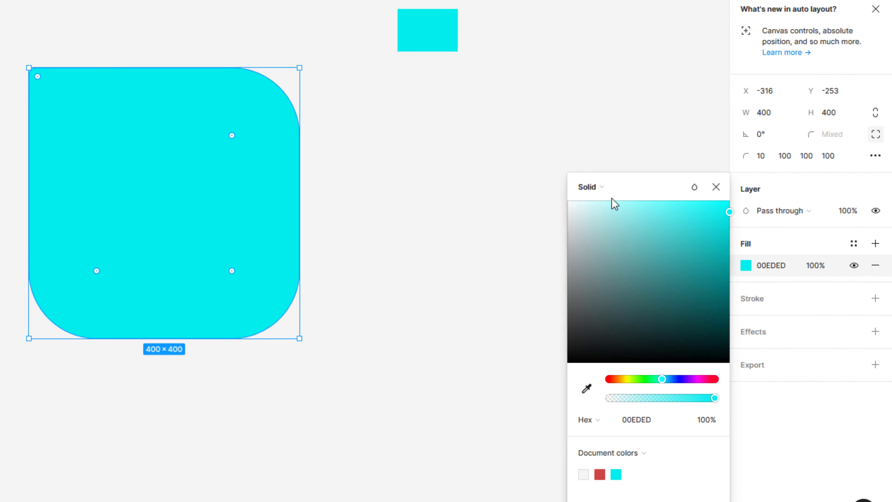
Change the rounded shape's fill to a linear gradient running diagonally from its upper-right corner to its lower-left edge.
left_click(602, 187)
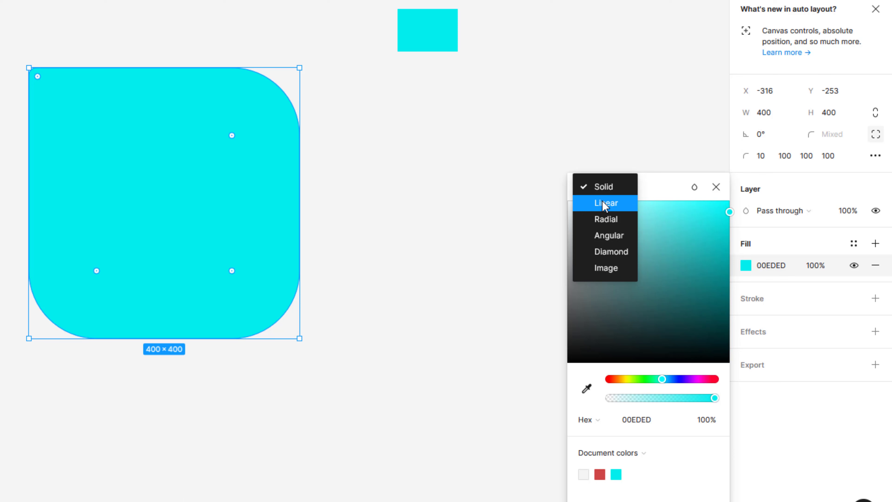
left_click(604, 204)
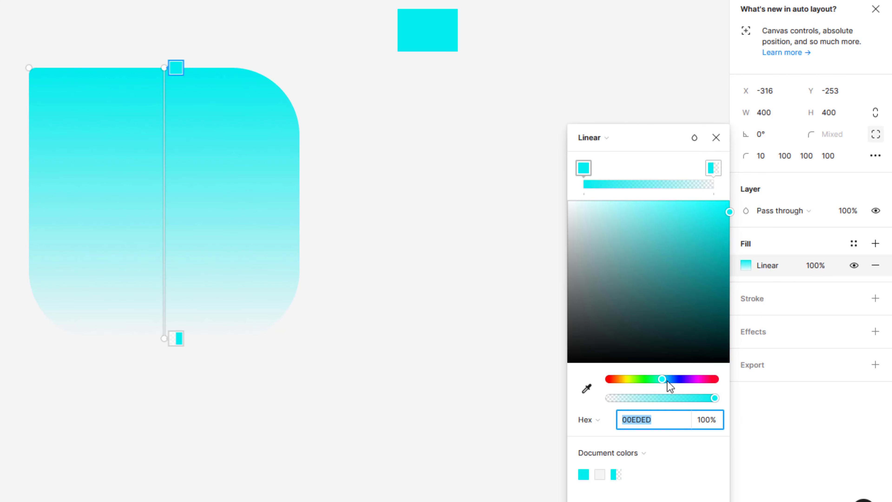
left_click_drag(168, 339, 160, 335)
left_click_drag(98, 319, 30, 253)
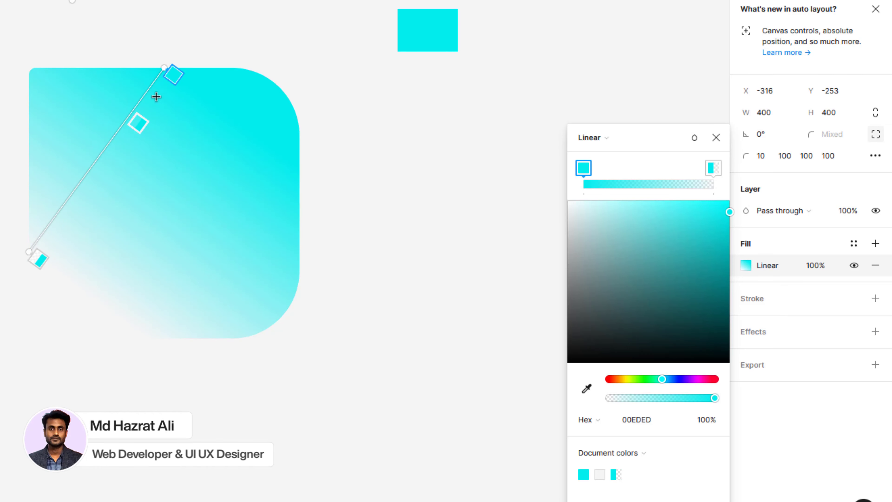
left_click_drag(164, 73, 282, 93)
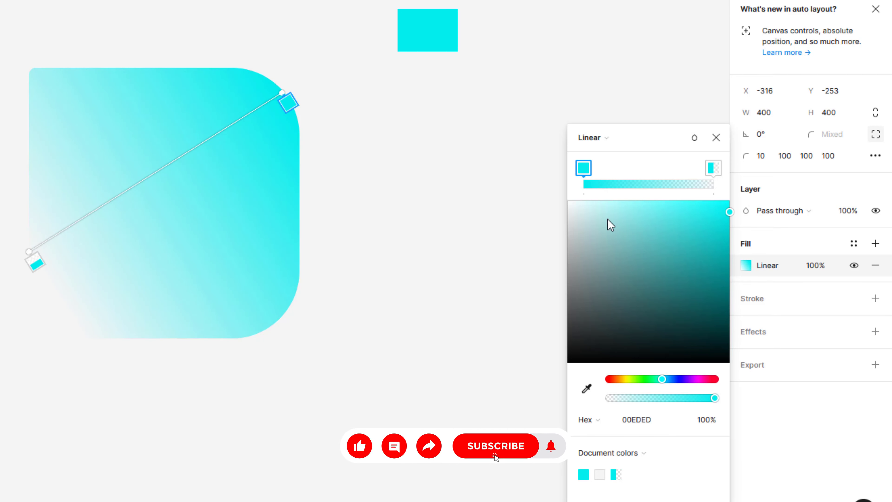
Recolor the gradient's first stop to purple 9300ED and its end stop to violet 6800ED at 23% opacity.
left_click(627, 422)
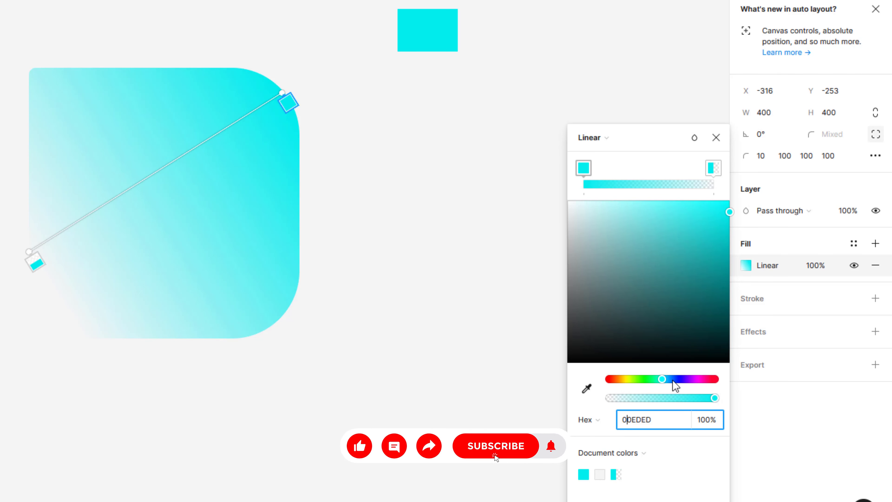
left_click_drag(667, 378, 691, 378)
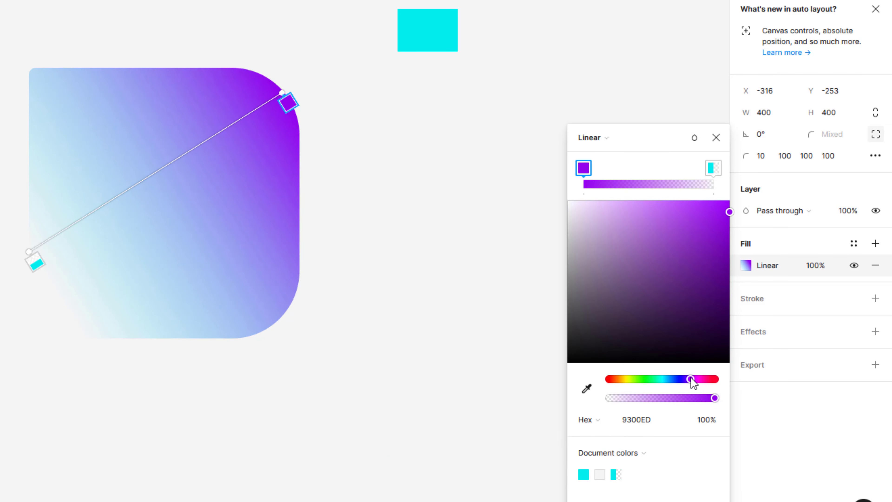
left_click(713, 168)
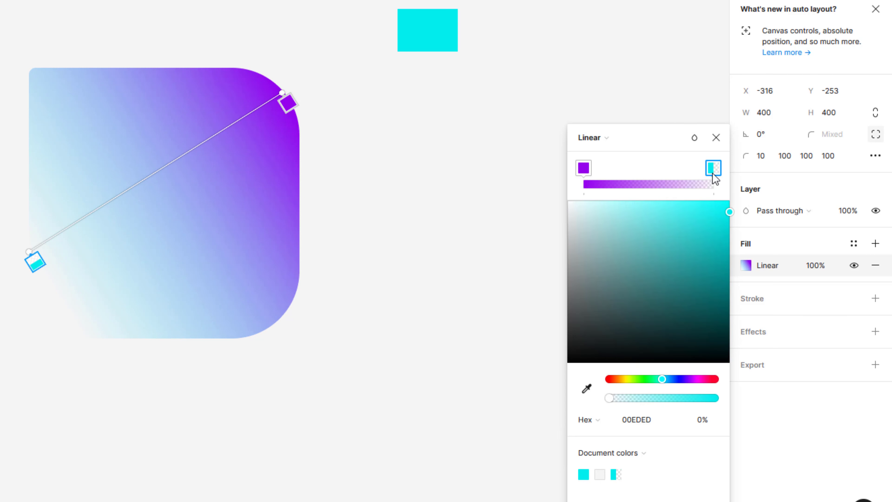
left_click_drag(661, 378, 688, 378)
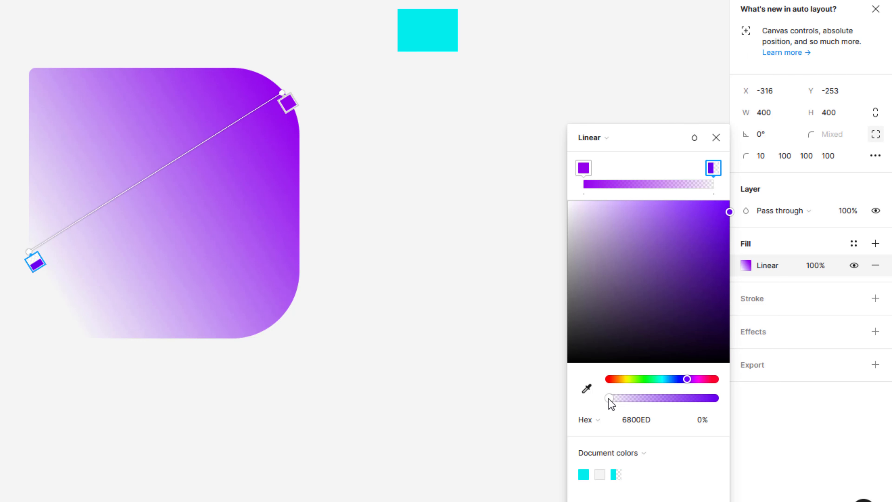
mouse_move(619, 402)
left_mouse_down()
mouse_move(643, 405)
mouse_move(636, 404)
left_mouse_up()
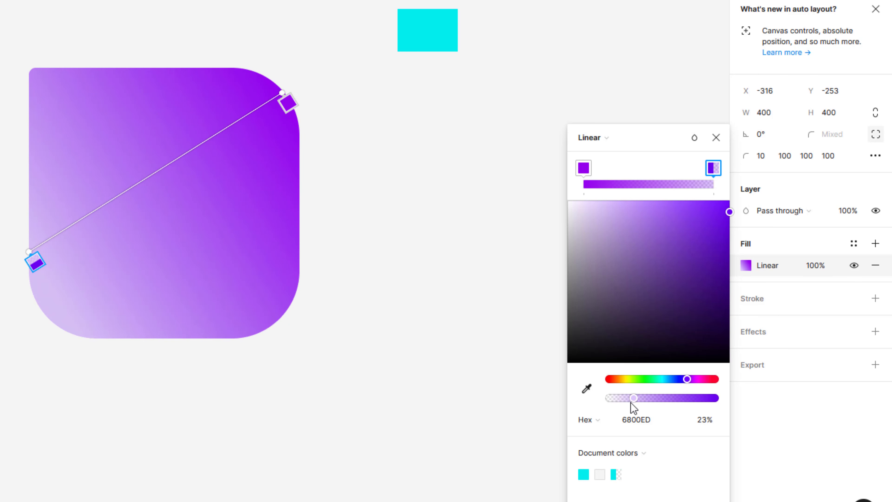
Switch the gradient fill to Radial and move its center to the lower-right part of the shape.
left_click(608, 136)
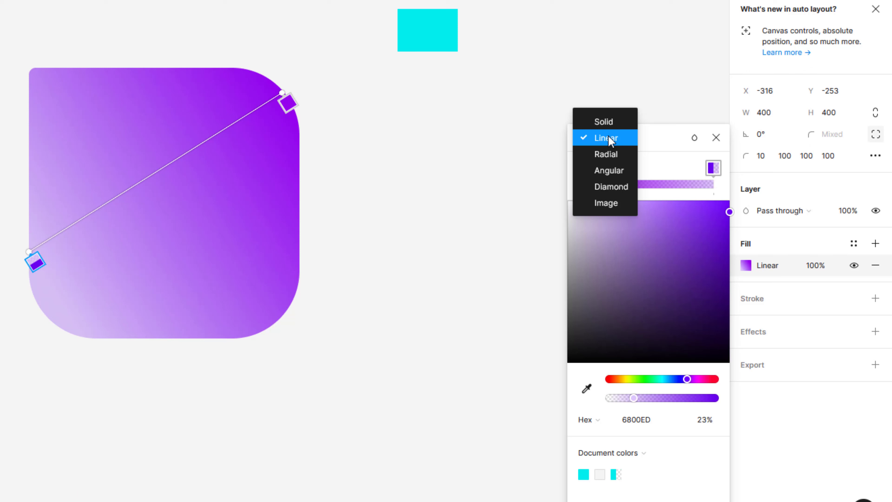
left_click(597, 149)
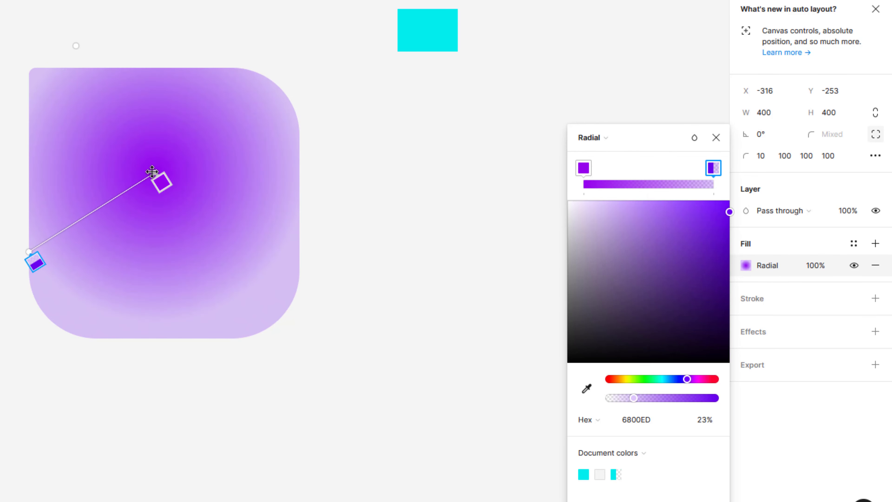
left_click_drag(162, 181, 233, 243)
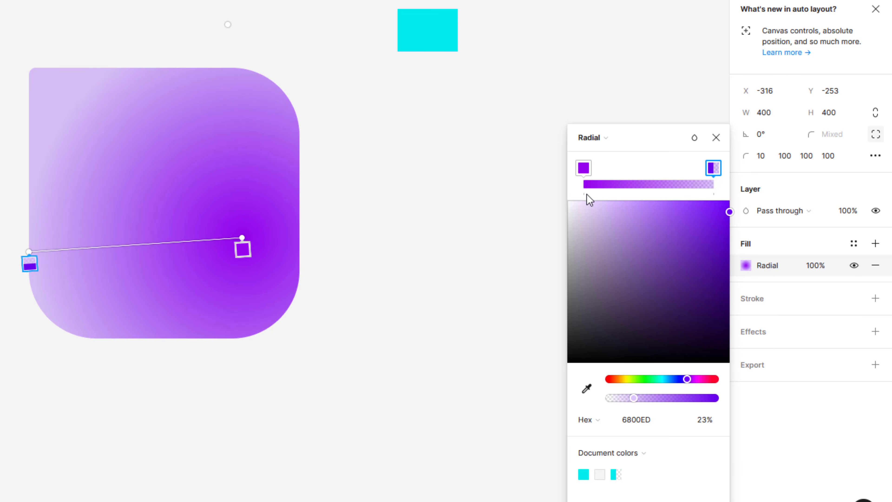
Add a middle stop to the radial gradient, about 40% along, and color it blue, 0500ED.
left_click(638, 172)
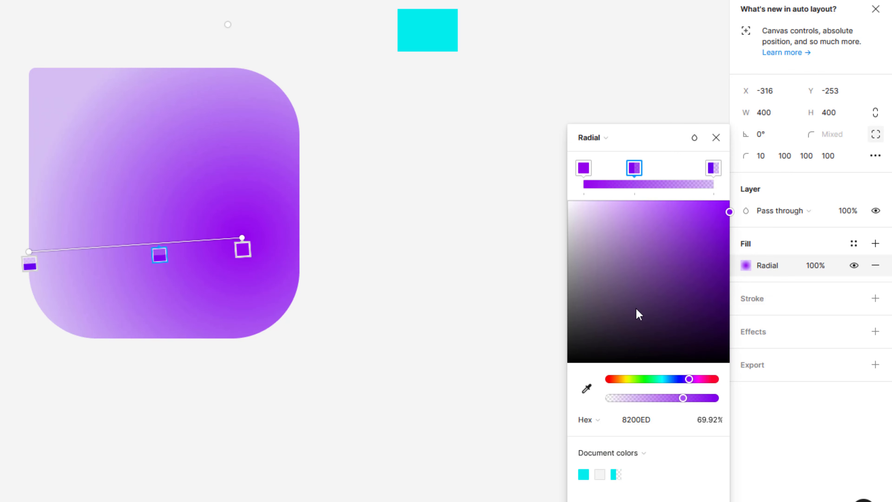
left_click_drag(693, 378, 656, 378)
left_click_drag(670, 378, 680, 377)
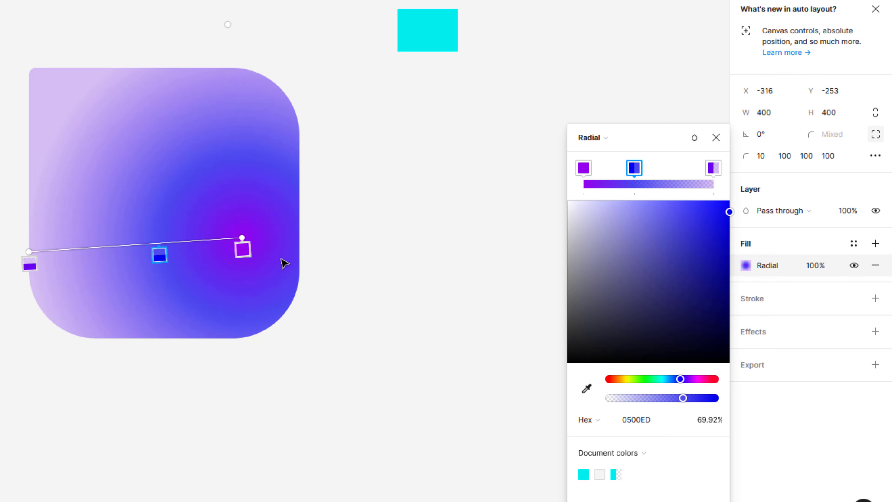
Extend the radial gradient's end beyond the shape's upper-left corner and reposition the purple and blue stops along it.
left_click_drag(243, 248, 207, 245)
left_click_drag(29, 220, 0, 30)
left_click_drag(124, 158, 87, 129)
left_click_drag(179, 208, 192, 219)
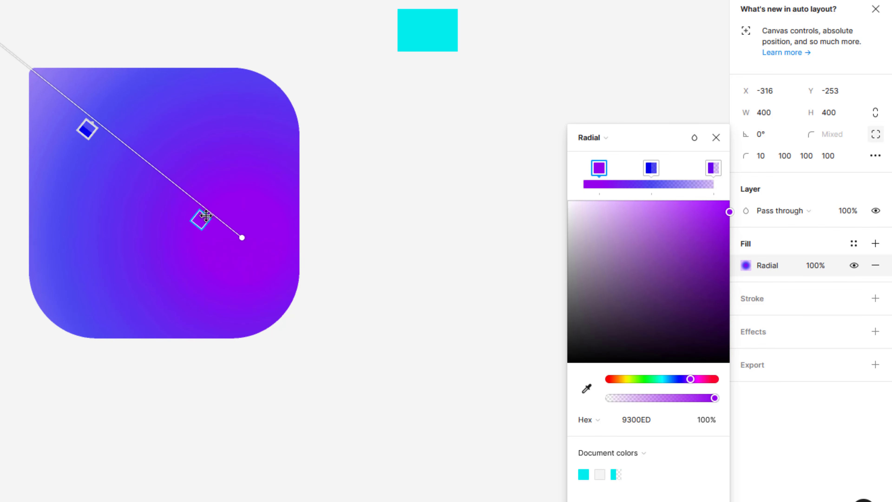
Switch the shape's gradient fill to Angular and remove its blue middle stop.
left_click(336, 103)
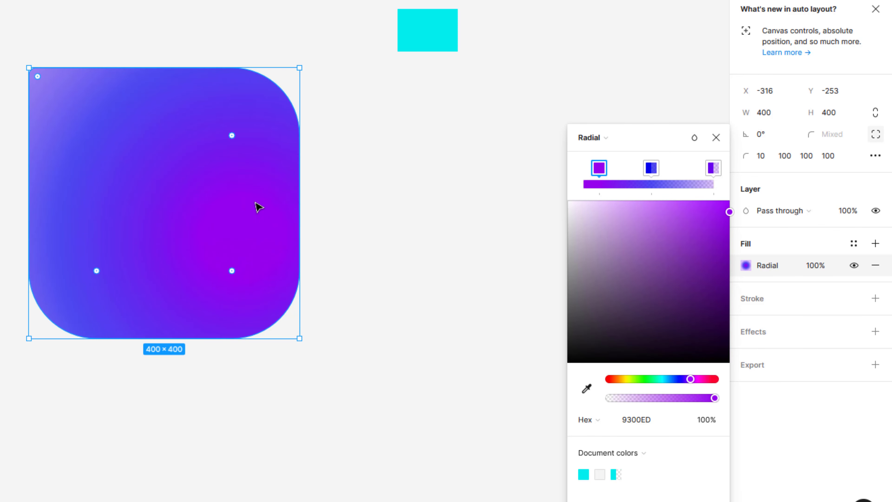
left_click(596, 141)
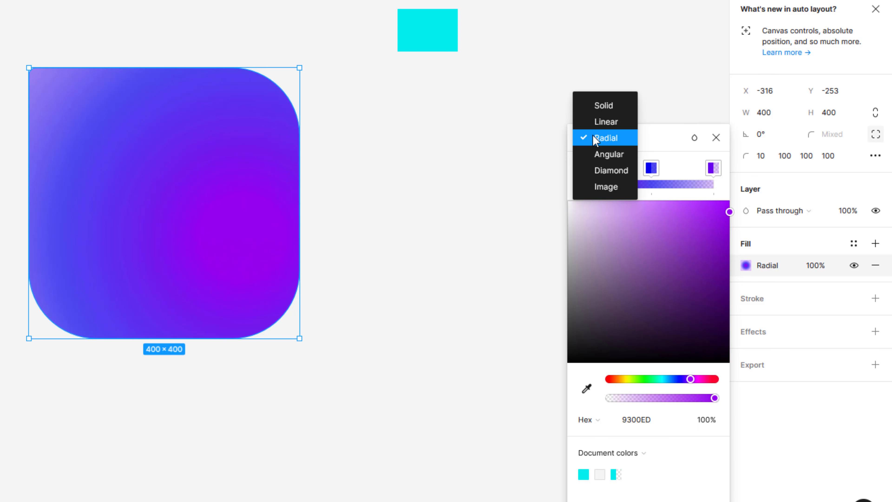
left_click(598, 156)
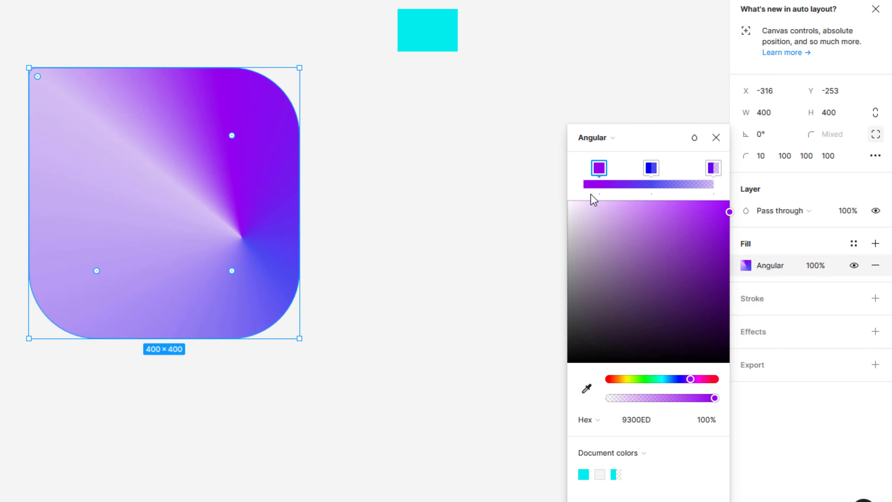
mouse_move(231, 137)
mouse_move(653, 172)
left_mouse_down()
mouse_move(650, 184)
mouse_move(650, 166)
left_mouse_up()
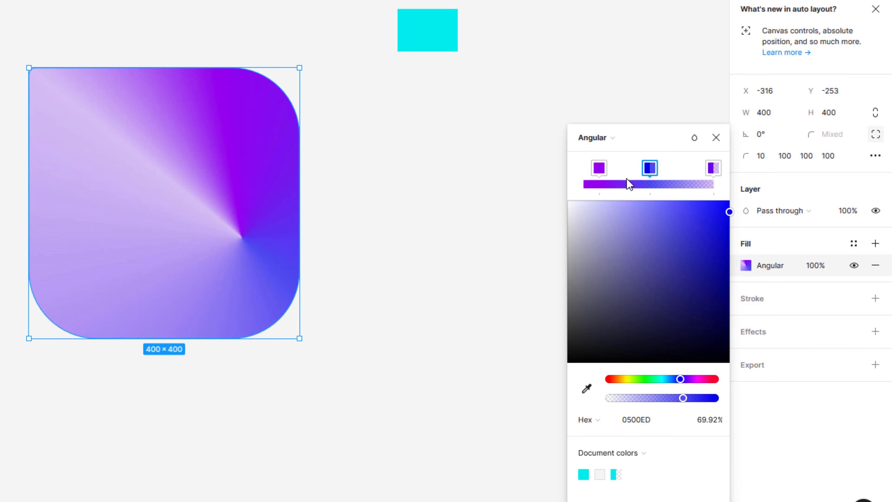
key("Delete")
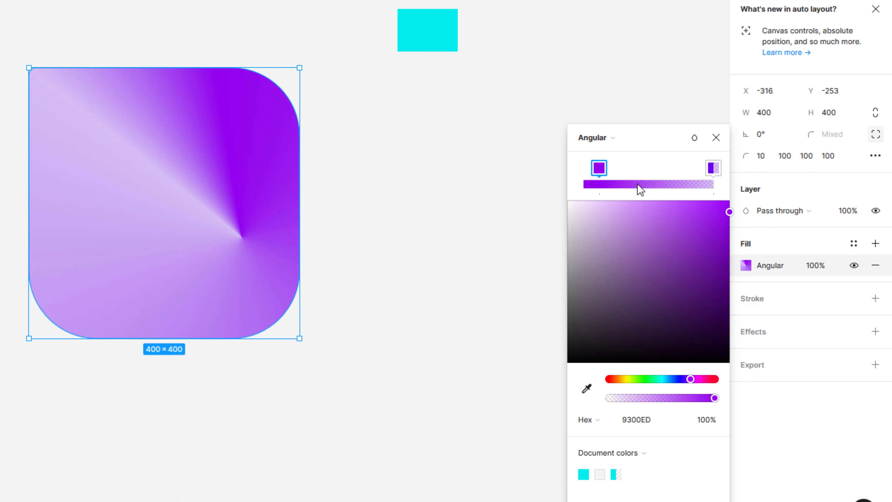
Recolor the angular gradient's first stop to red ED0047 and move the violet end stop back to about 60% along.
left_click(590, 165)
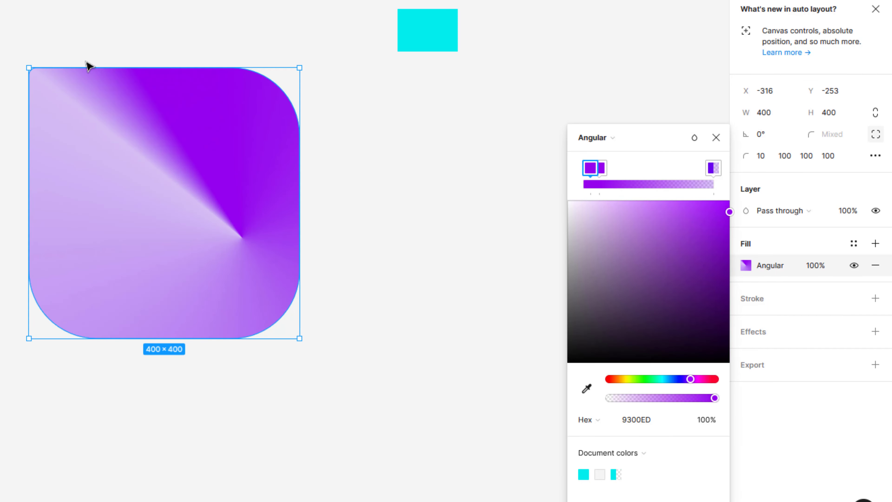
key("Delete")
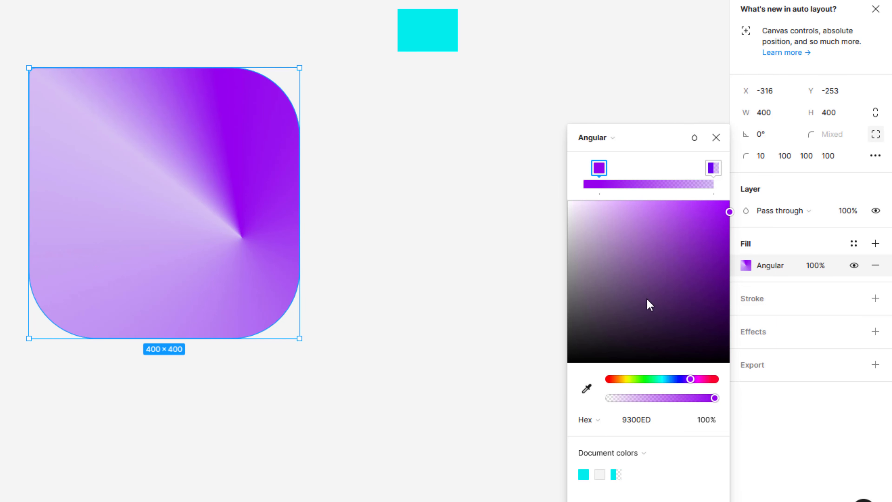
left_click_drag(691, 381, 710, 382)
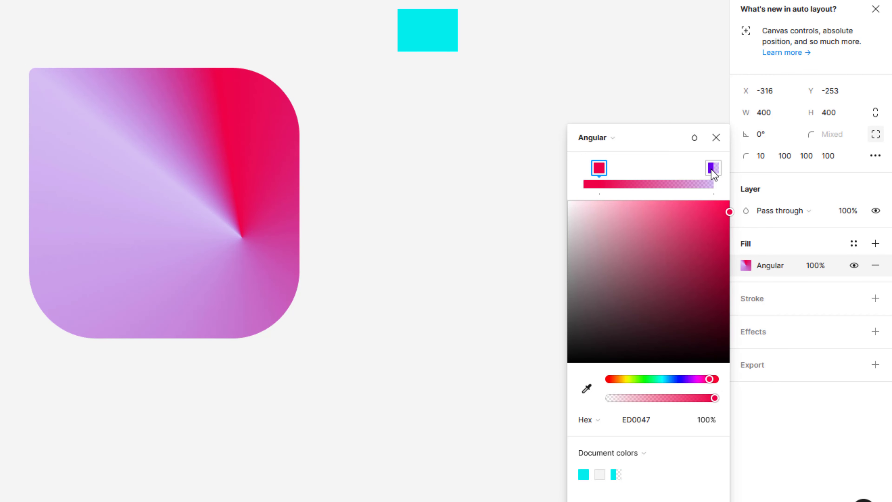
left_click_drag(710, 168, 657, 172)
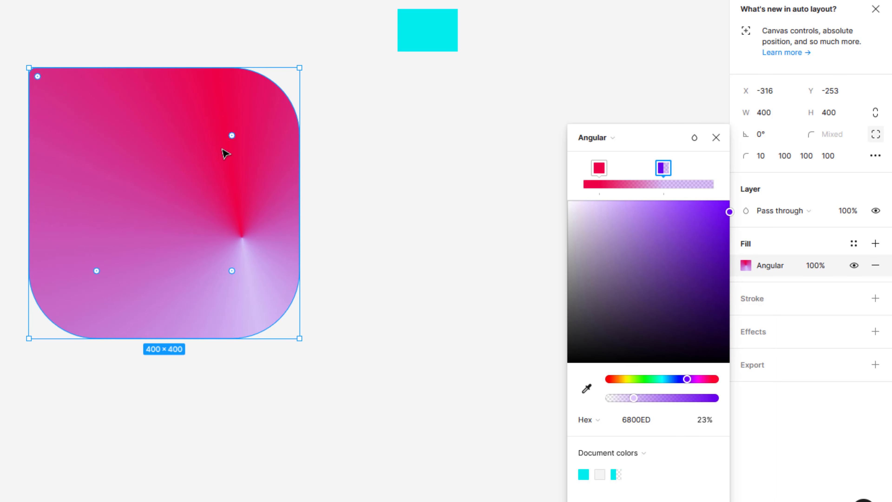
Switch the gradient fill to Diamond and move the violet stop back to the end of the gradient.
left_click(600, 140)
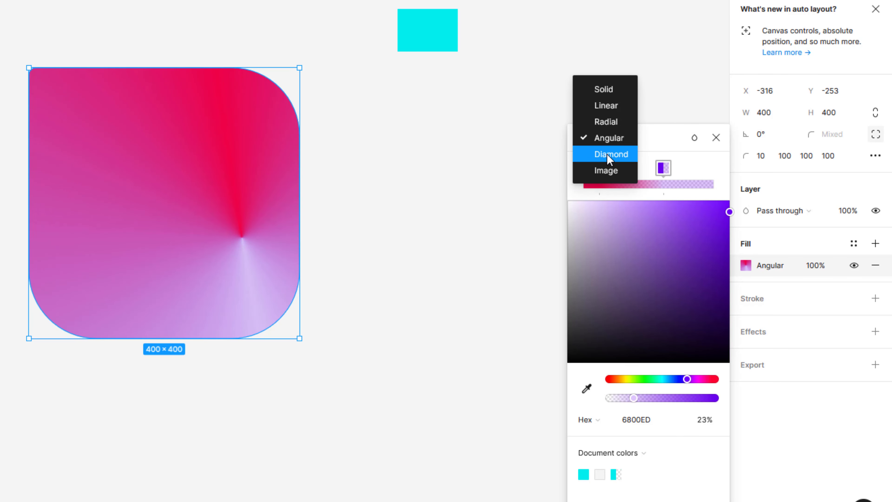
left_click(610, 159)
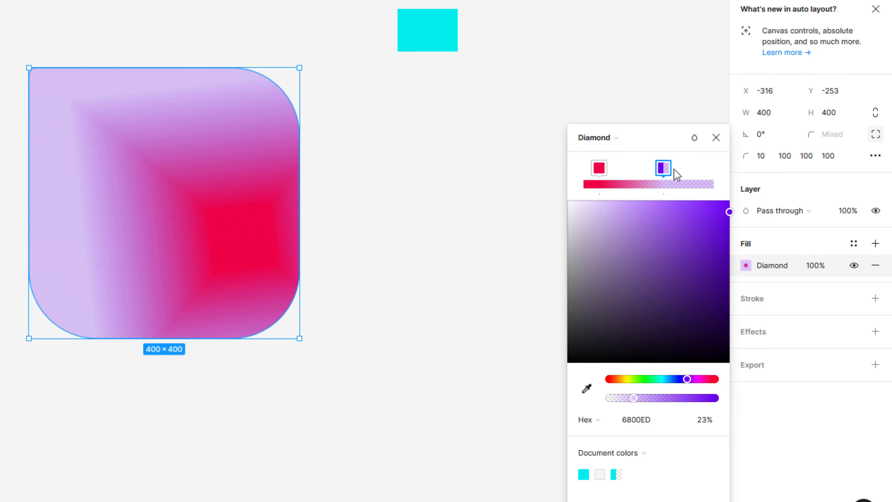
left_click_drag(671, 177, 721, 177)
mouse_move(601, 168)
left_mouse_down()
mouse_move(651, 171)
mouse_move(600, 172)
left_mouse_up()
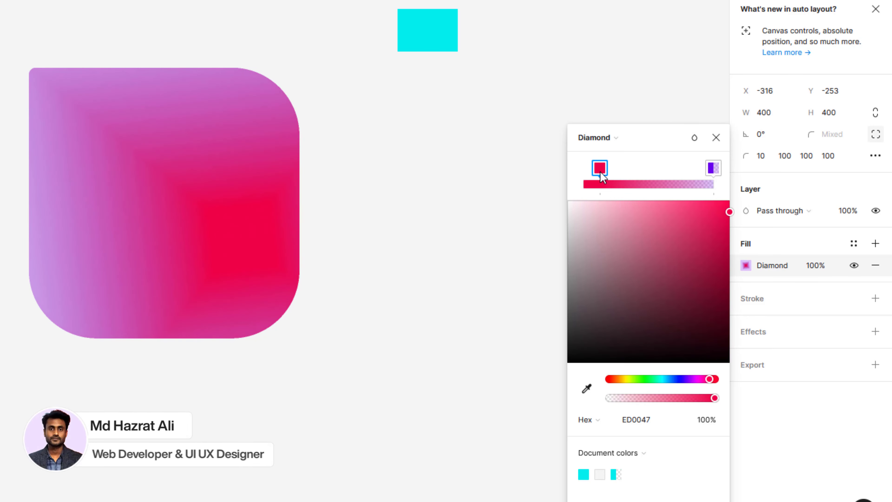
Change the fill type to Image and load the rainbow-colored wavy texture picture as the shape's fill.
left_click(598, 138)
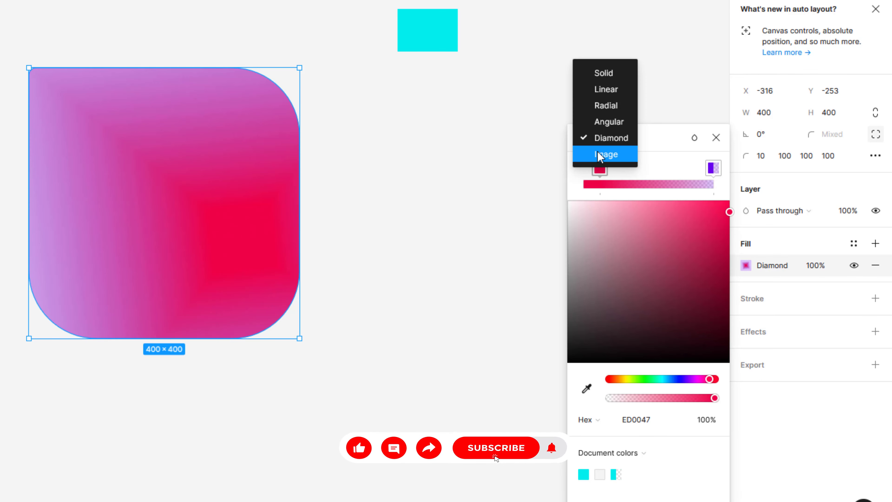
left_click(598, 154)
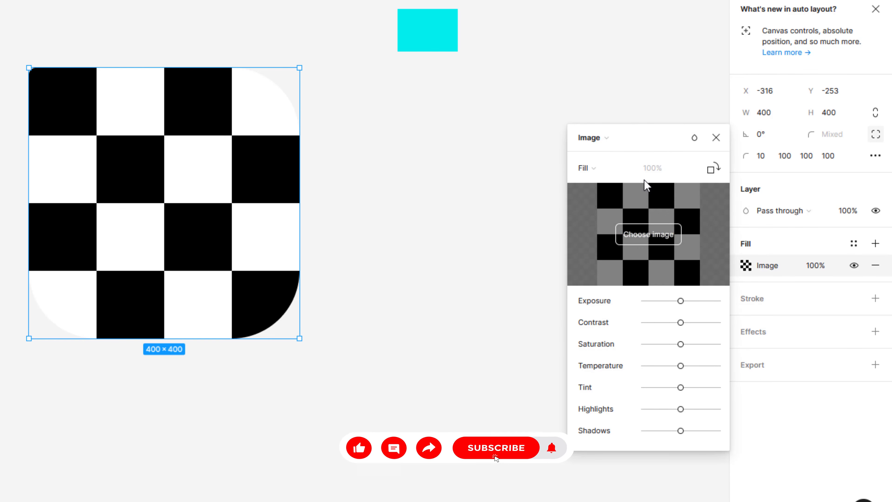
left_click(648, 234)
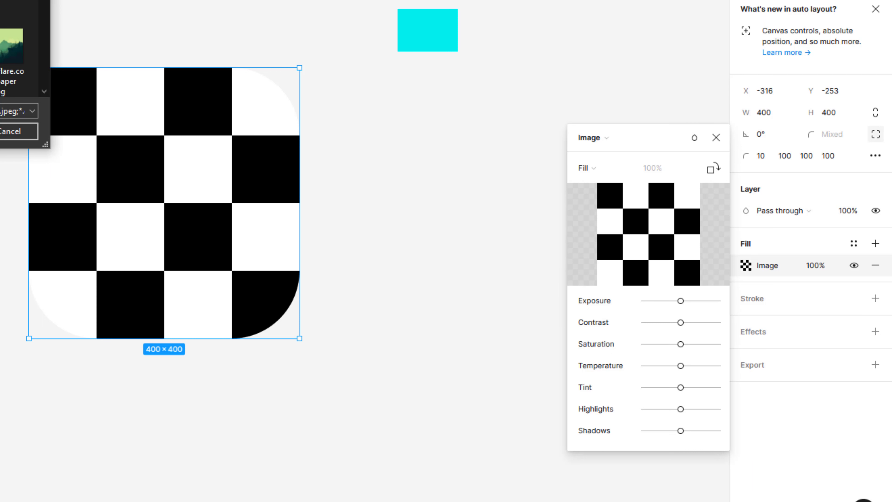
key("Escape")
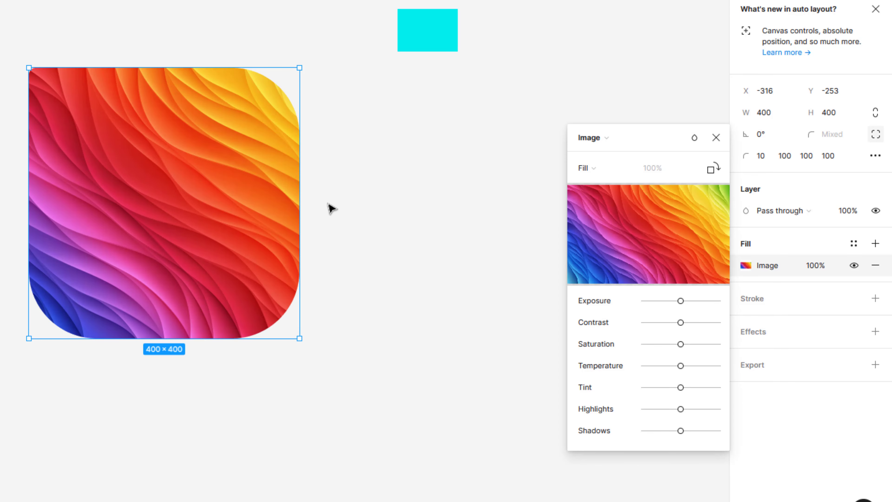
Change the image fill's scale mode to Fit, followed by Crop.
left_click(592, 168)
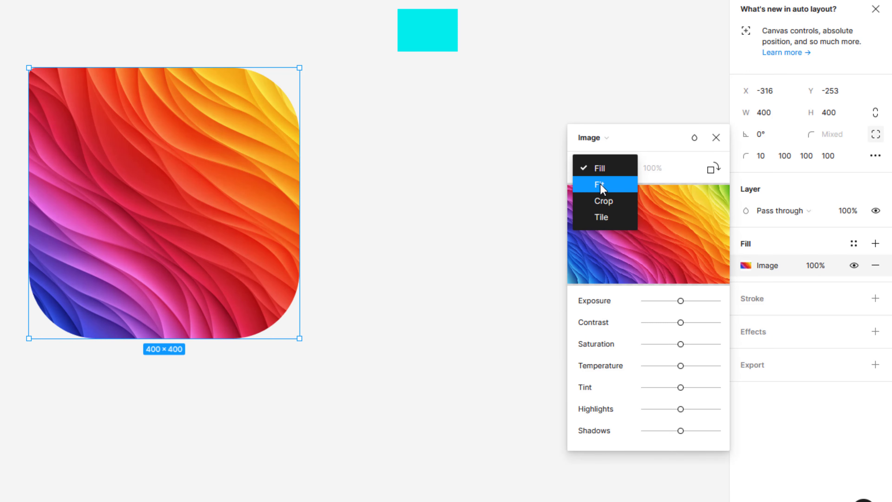
left_click(600, 184)
left_click(592, 172)
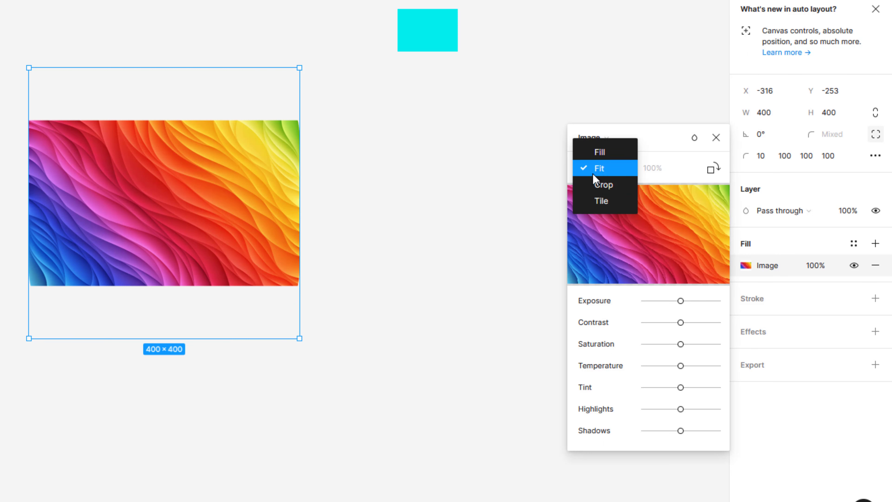
left_click(601, 185)
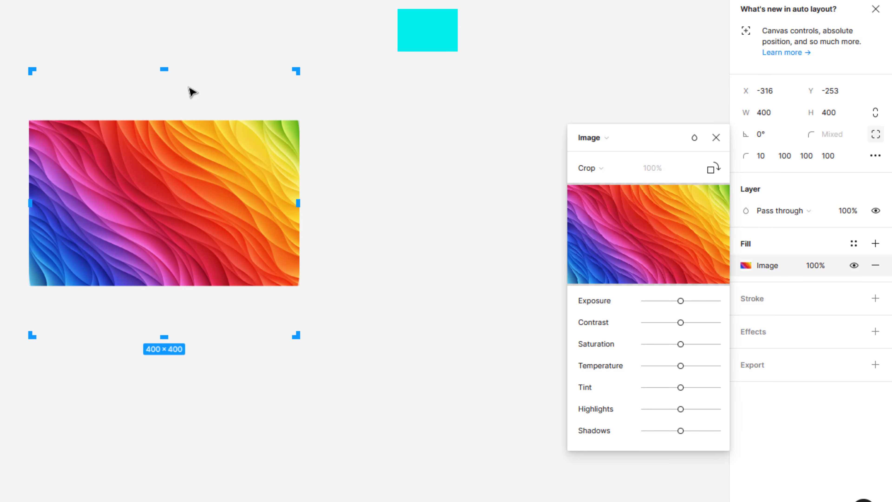
Crop the image from its upper, lower and left edges to about 306 × 192 and leave crop editing.
left_click_drag(179, 26, 171, 132)
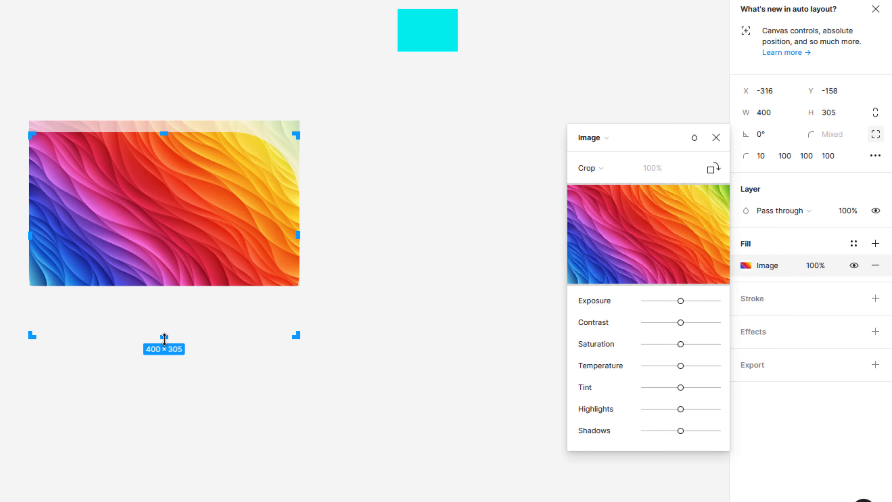
left_click_drag(178, 278, 179, 261)
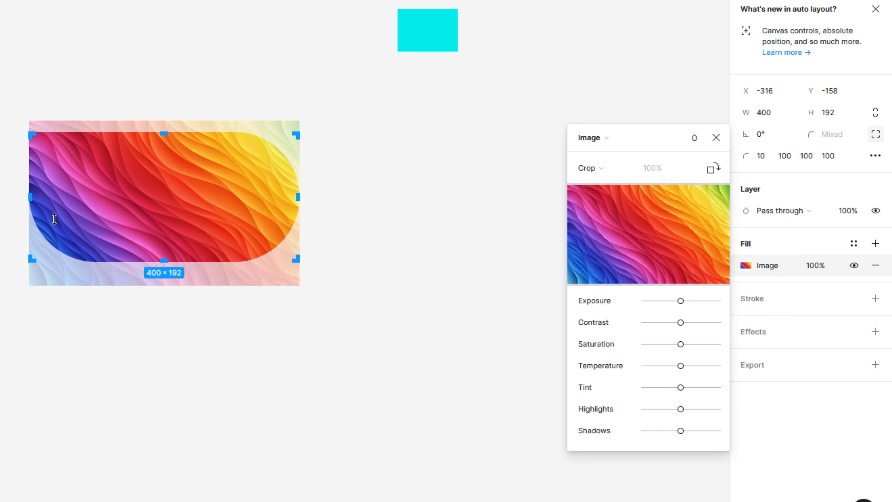
left_click_drag(62, 195, 126, 195)
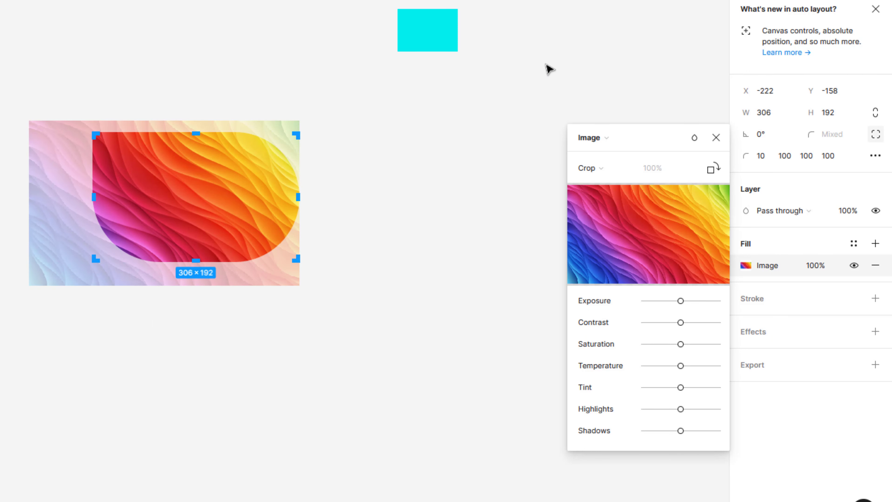
key("Escape")
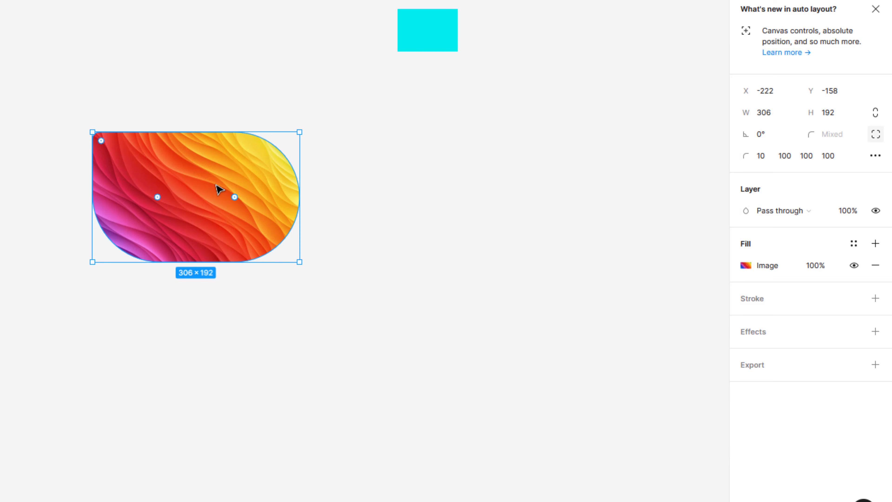
Set the image fill's scale mode to Tile and extend the shape's left edge to a width of about 325.
left_click(744, 265)
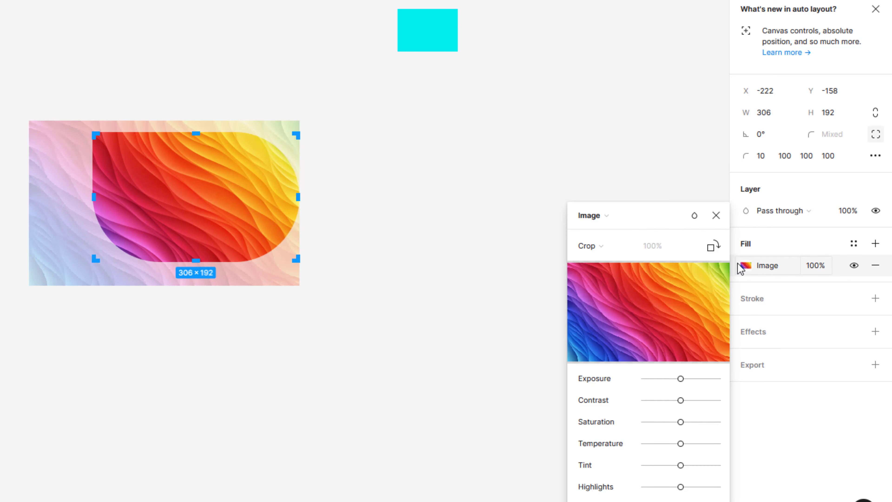
left_click(613, 248)
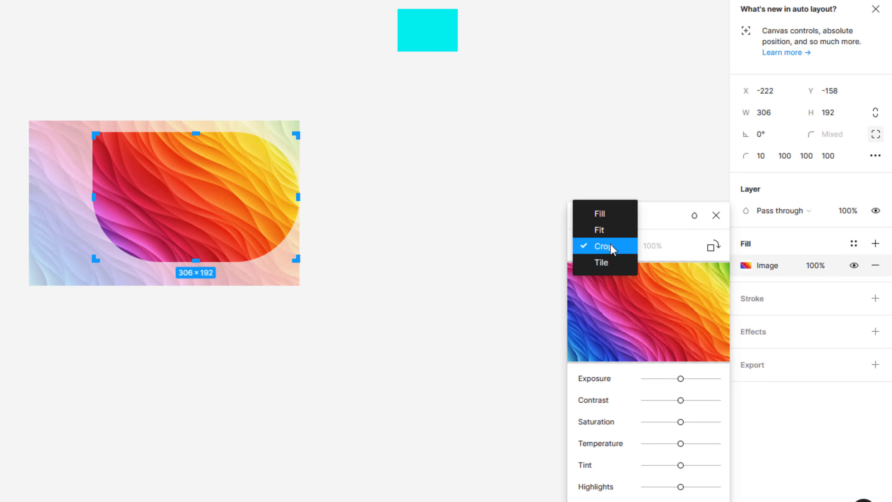
left_click(602, 263)
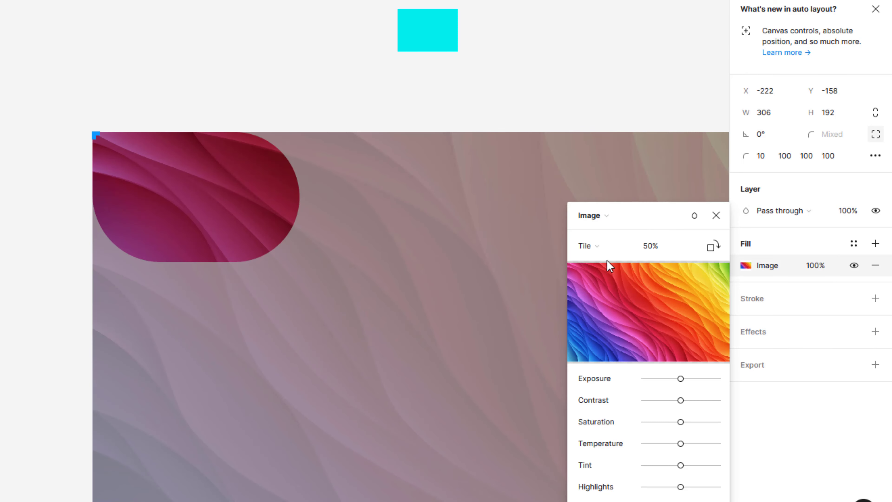
scroll(134, 152, "down", 1)
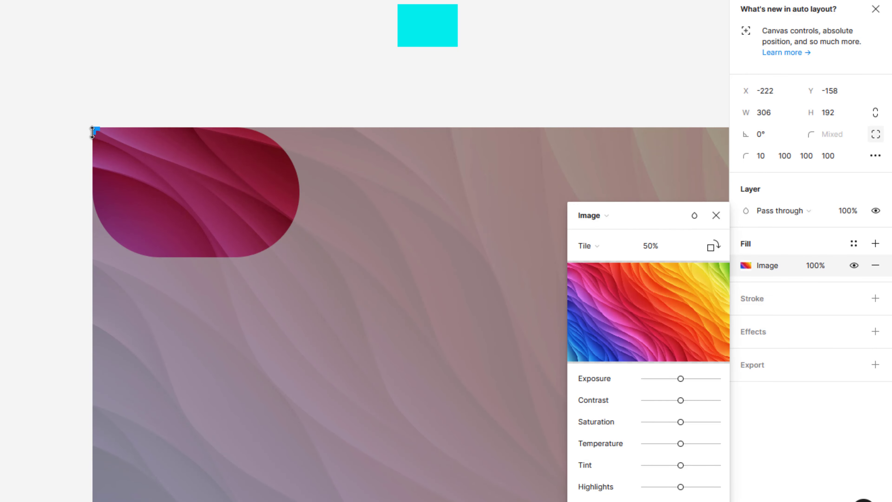
left_click_drag(87, 126, 80, 22)
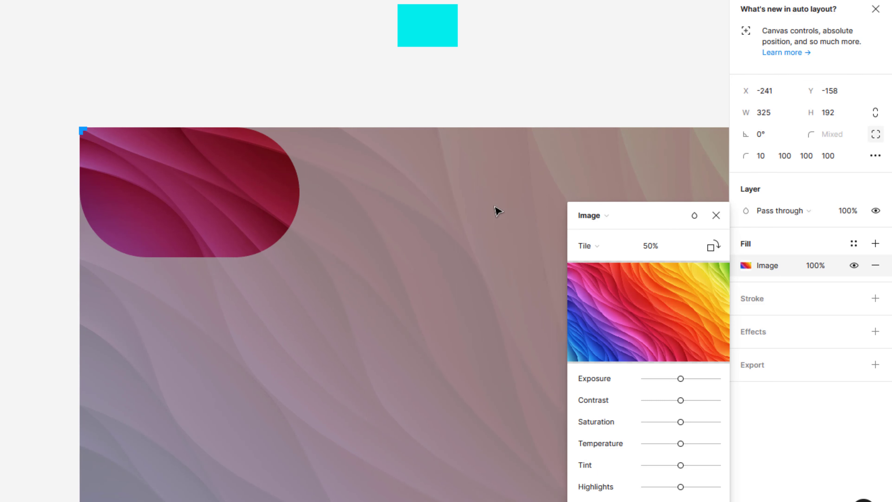
Set the image fill's scale mode back to Fill.
left_click(584, 246)
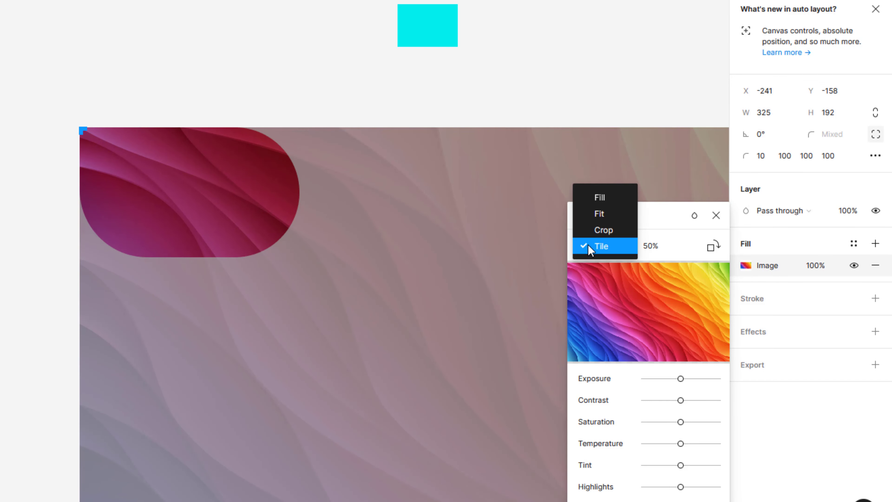
left_click(602, 191)
mouse_move(688, 350)
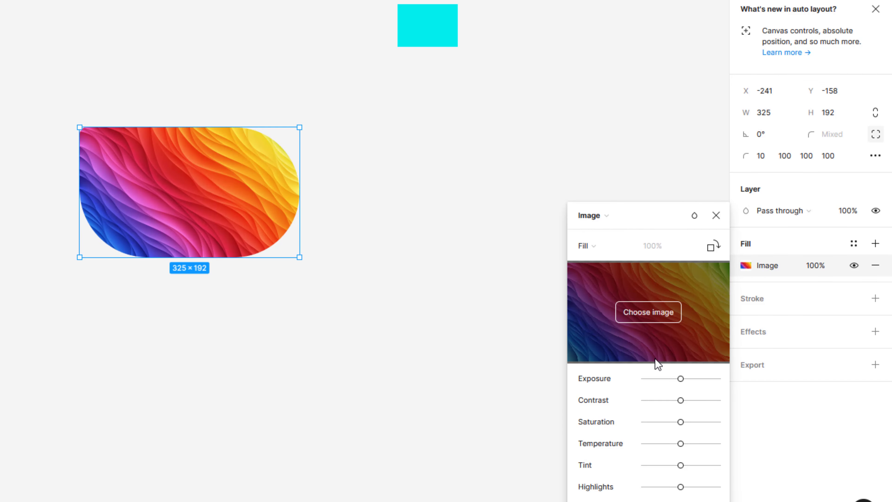
Rotate the image fill clockwise in 90° increments through one full turn and on to 270°.
left_click(711, 246)
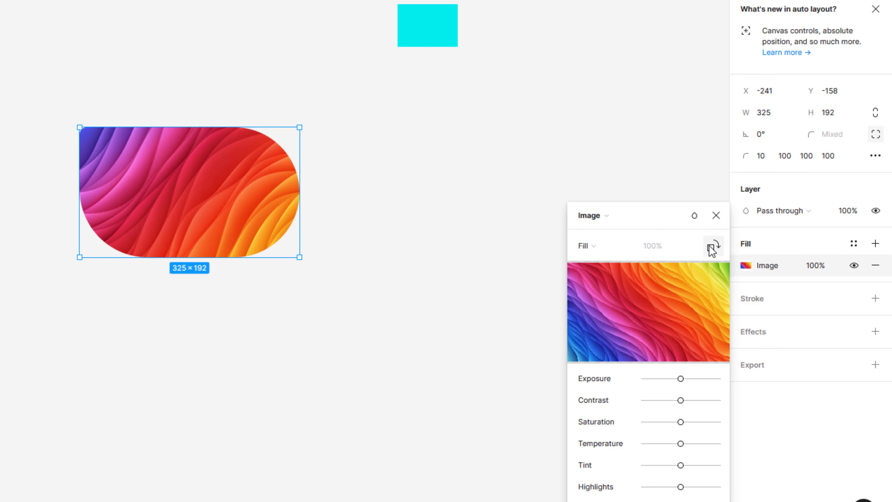
left_click(712, 246)
left_click(712, 246)
left_click(711, 246)
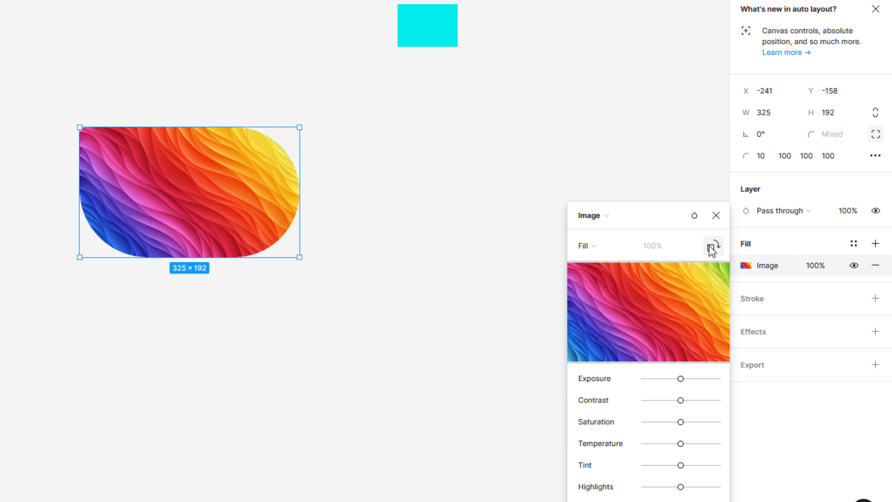
left_click(712, 246)
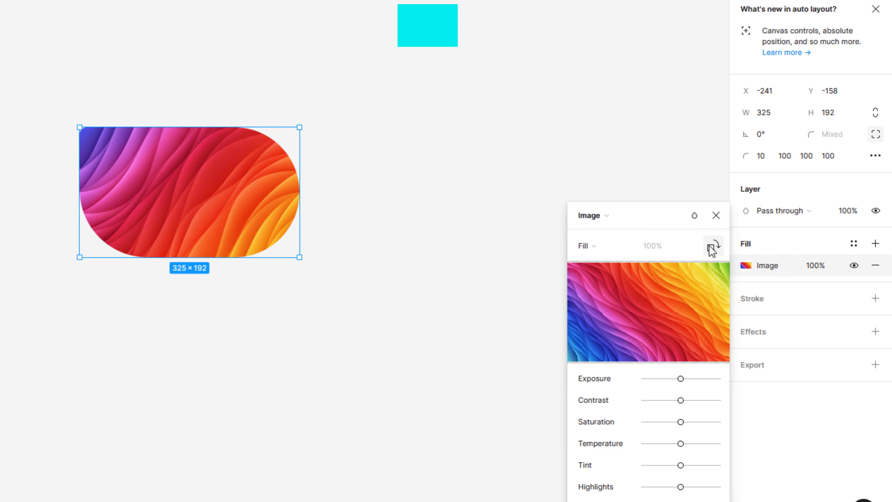
left_click(712, 246)
left_click(712, 246)
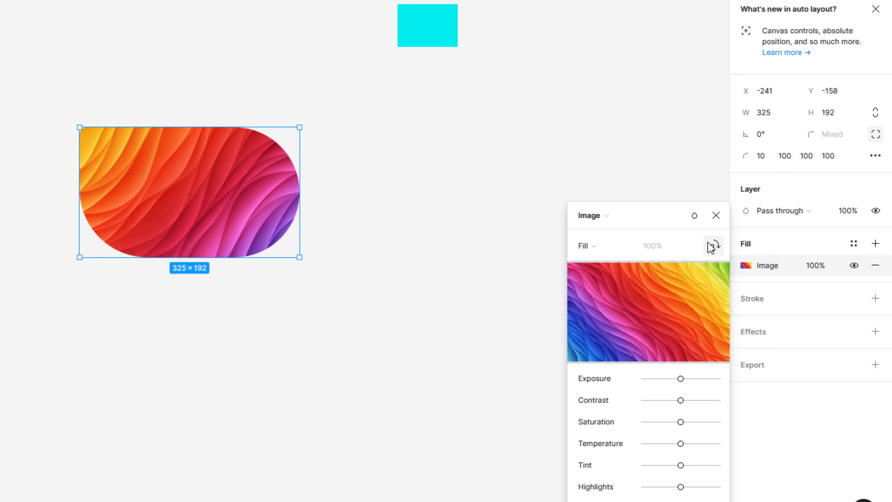
Try the image fill's exposure, contrast and saturation adjustments, leaving exposure neutral, contrast at maximum and saturation at minimum.
left_click(695, 216)
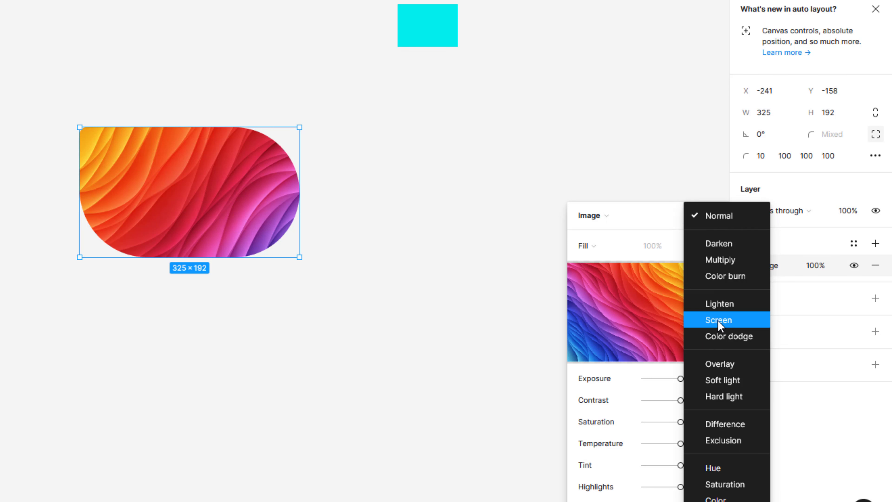
left_click(650, 214)
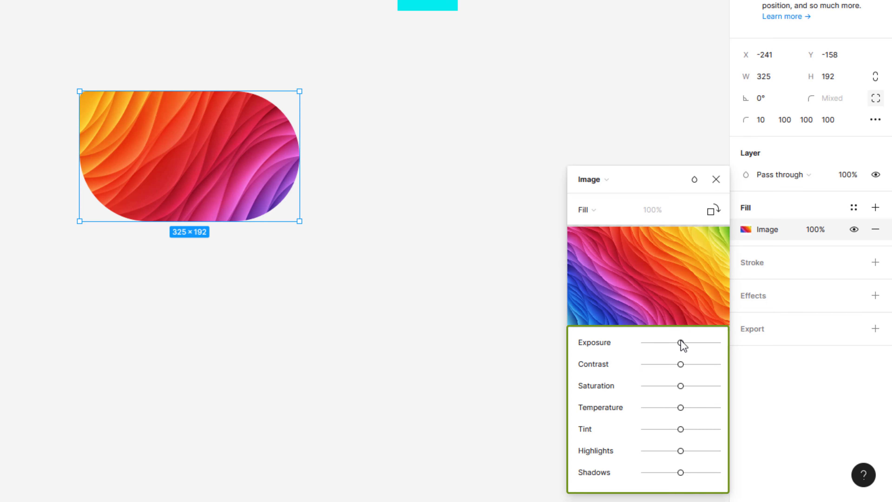
left_click_drag(682, 344, 622, 366)
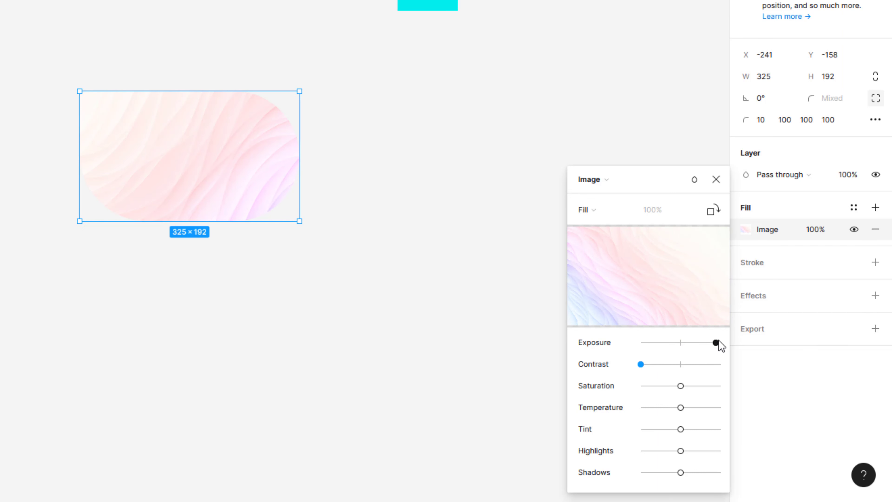
left_click_drag(716, 343, 727, 367)
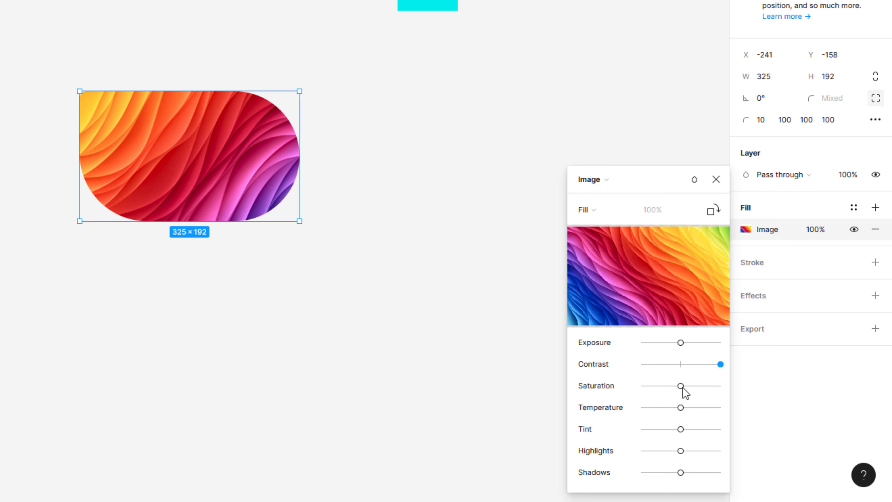
left_click(719, 386)
left_click_drag(725, 389, 663, 387)
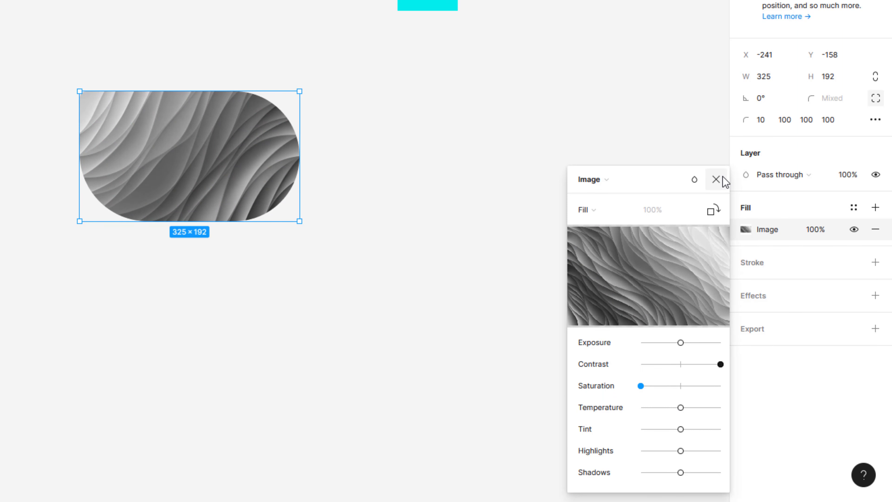
left_click(717, 180)
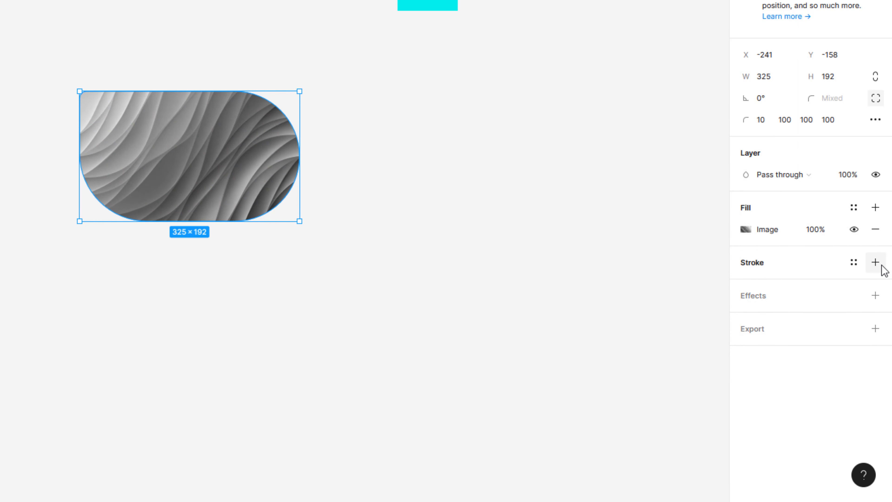
Change the shape's image fill to Solid with the colour ED0047 and close the fill settings.
left_click(746, 230)
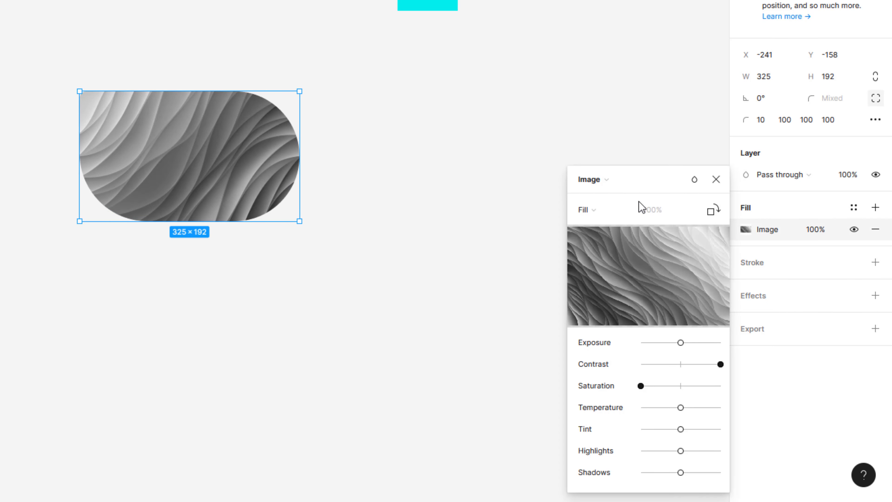
left_click(597, 188)
left_click(588, 95)
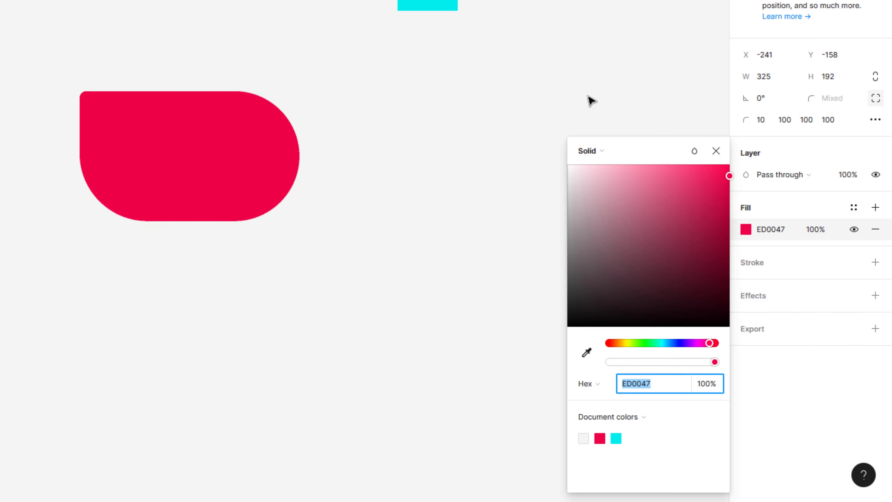
left_click(664, 105)
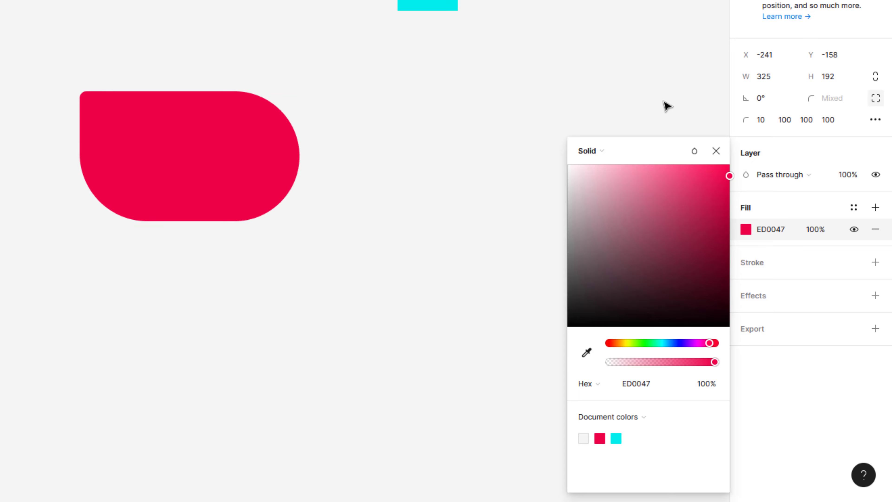
left_click(664, 105)
left_click(664, 105)
Add a default black stroke to the rounded shape and undo it.
left_click(213, 168)
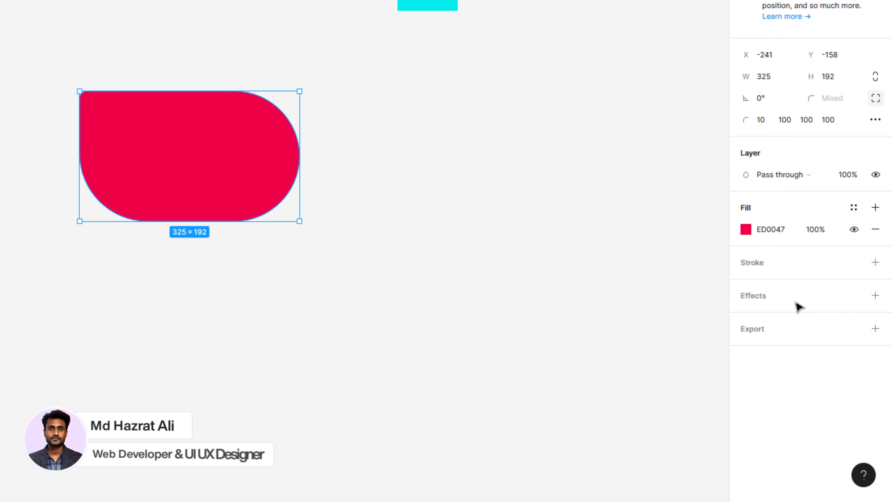
left_click(875, 264)
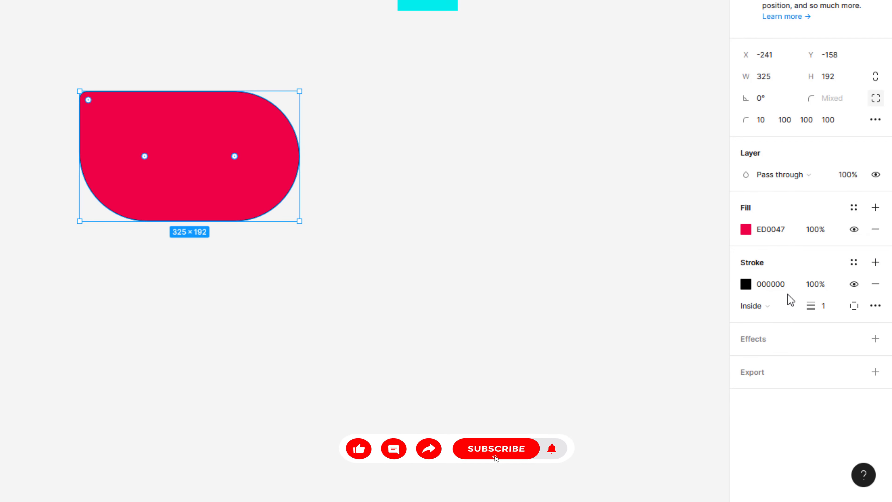
key("ctrl+z")
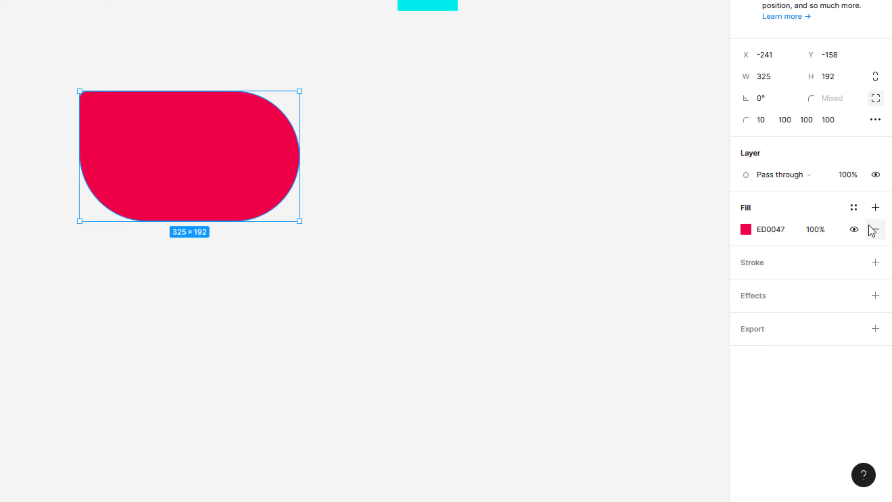
Remove the shape's fill and add a new solid fill coloured red F62525.
left_click(873, 232)
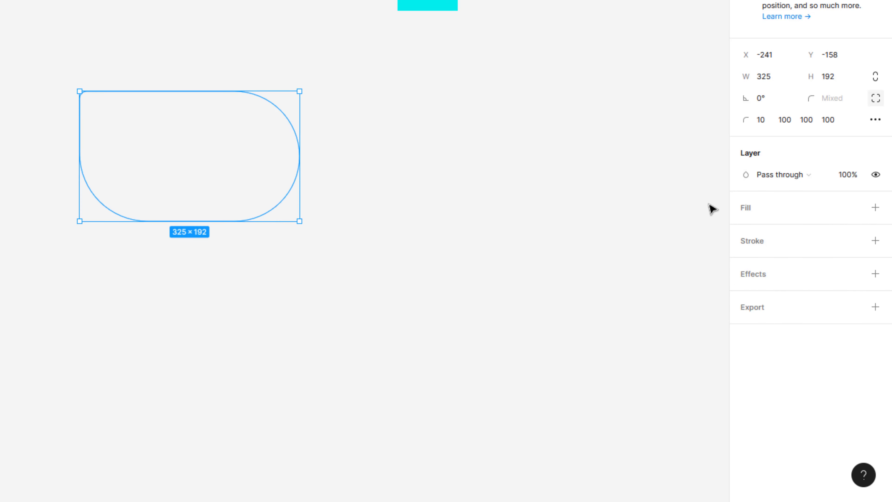
left_click(875, 208)
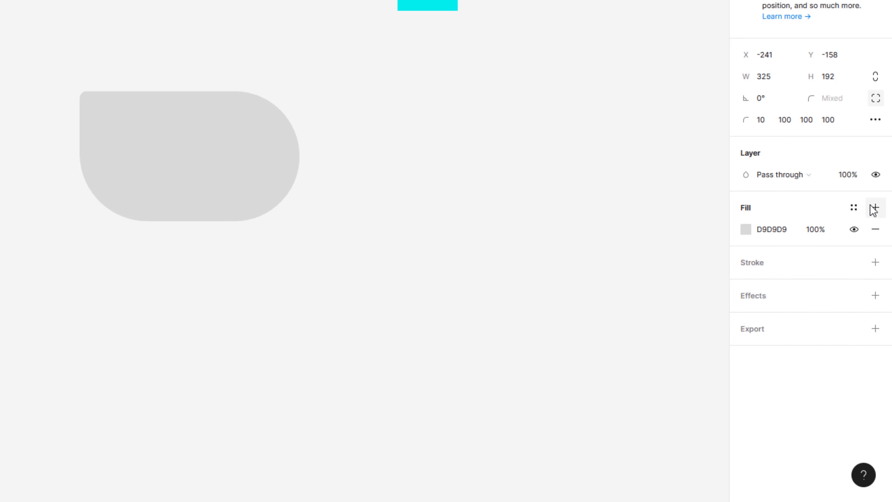
left_click(746, 230)
left_click_drag(683, 226, 707, 175)
left_click(620, 100)
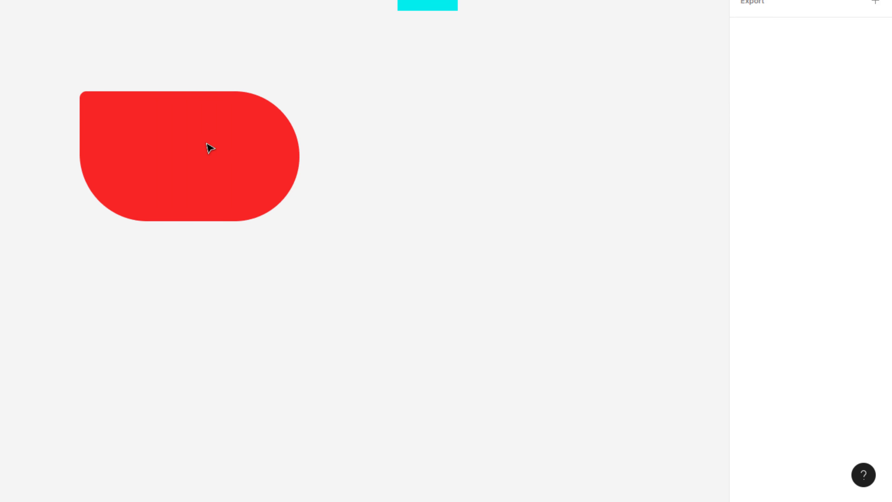
Add a stroke to the red shape and colour it dark brown 532B2B.
left_click(225, 151)
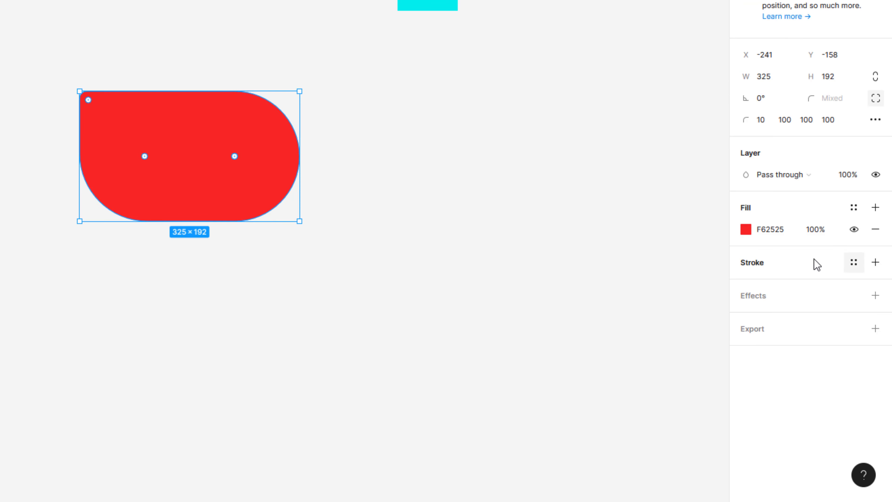
left_click(876, 268)
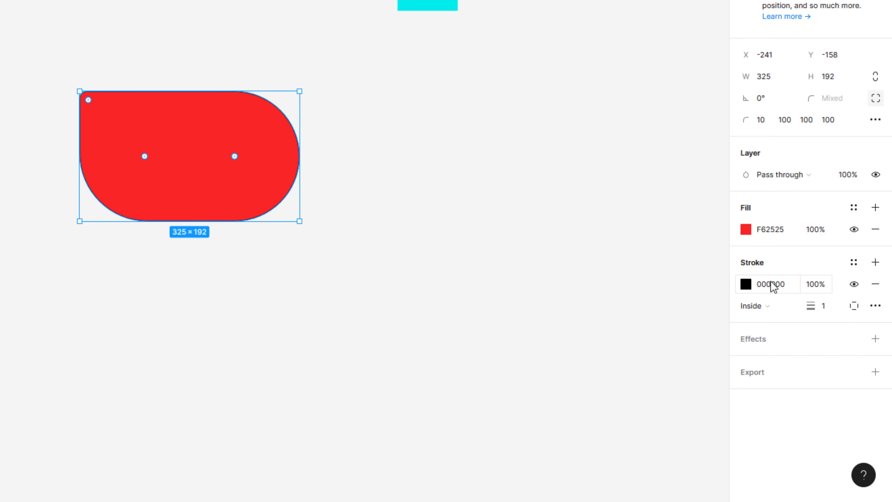
left_click(747, 284)
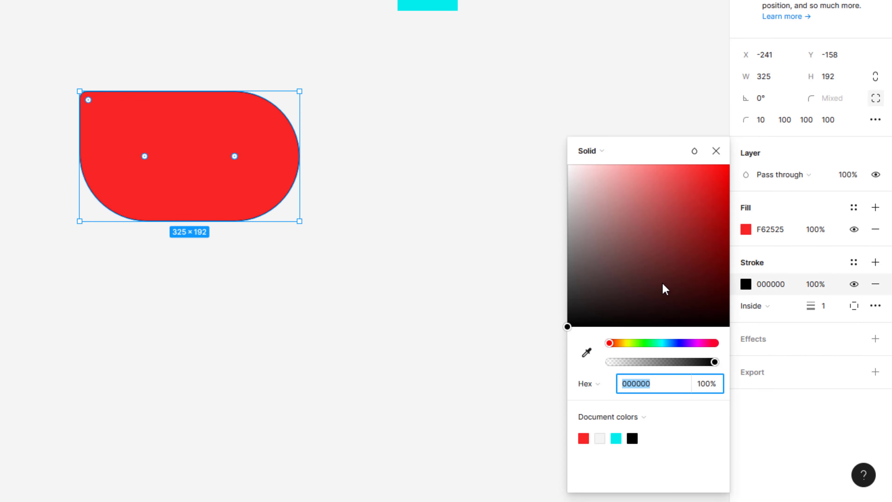
mouse_move(611, 283)
left_mouse_down()
mouse_move(652, 268)
mouse_move(647, 282)
left_mouse_up()
left_click(793, 262)
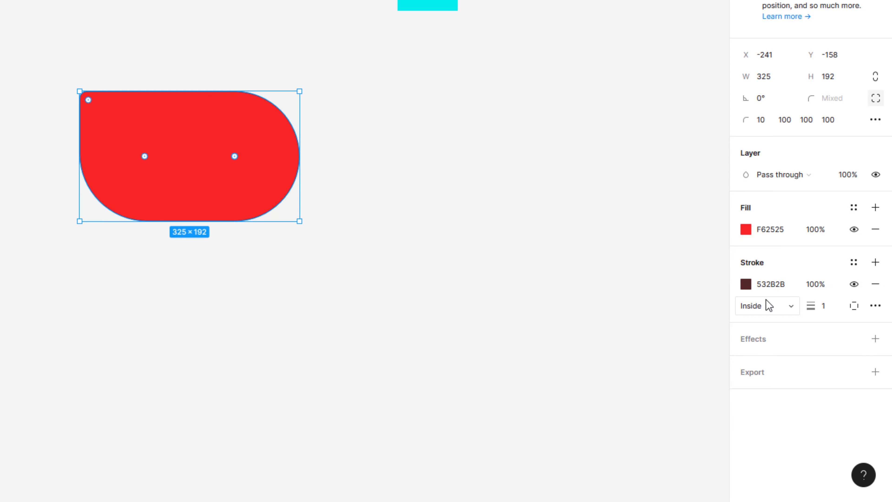
Align the stroke to Center and raise its weight to 8.
left_click(769, 305)
left_click(769, 290)
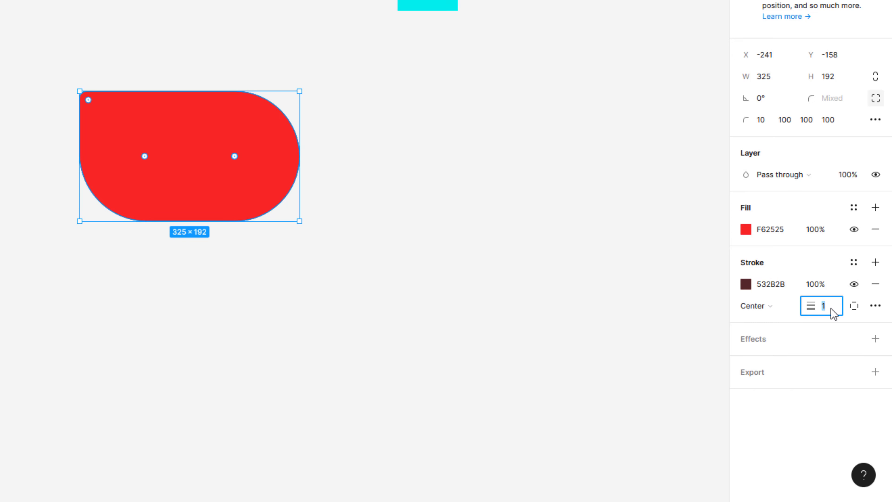
key("Up")
key("Up")
key("Up")
key("Up")
key("Up")
key("Up")
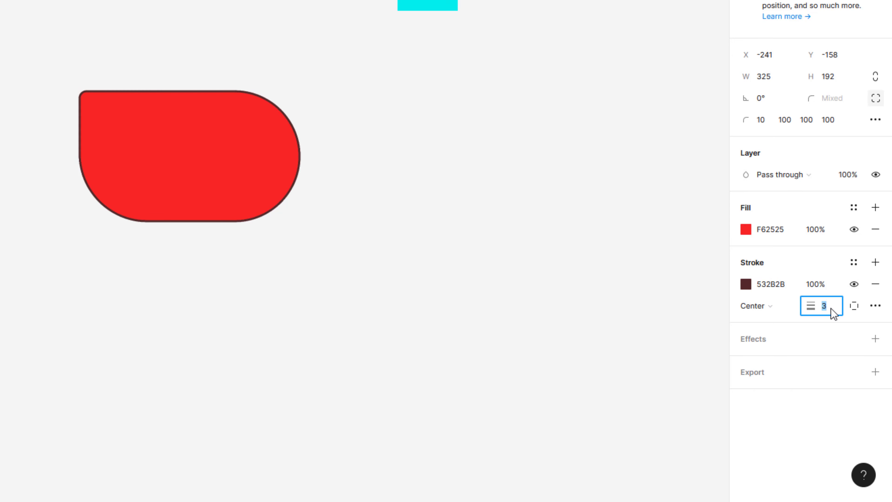
key("Up")
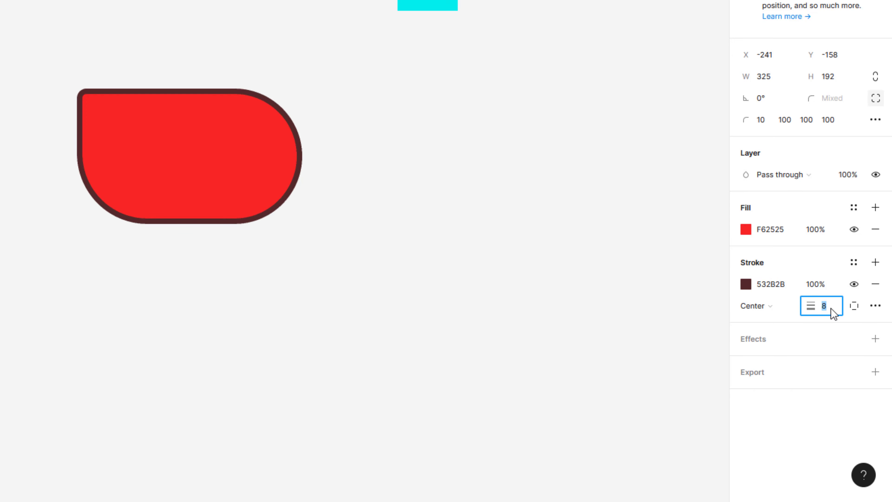
left_click(659, 275)
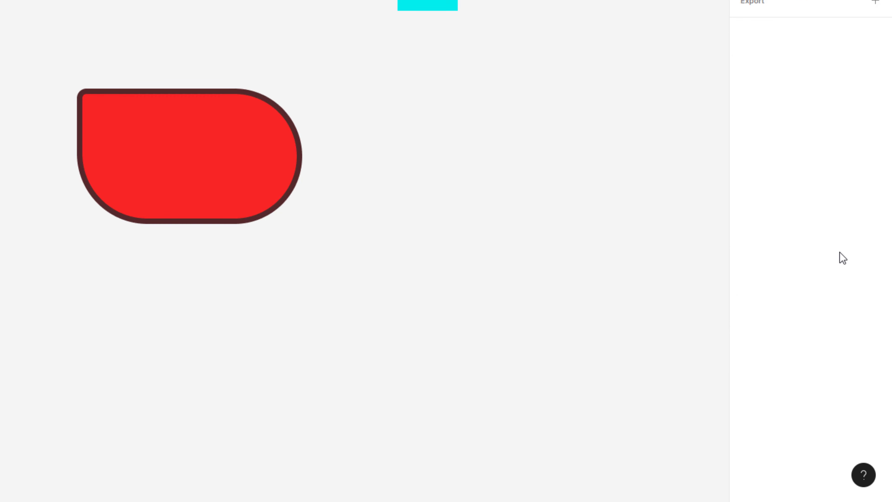
Switch the shape's stroke style to Dash and back to Solid, and remove the stroke.
left_click(213, 110)
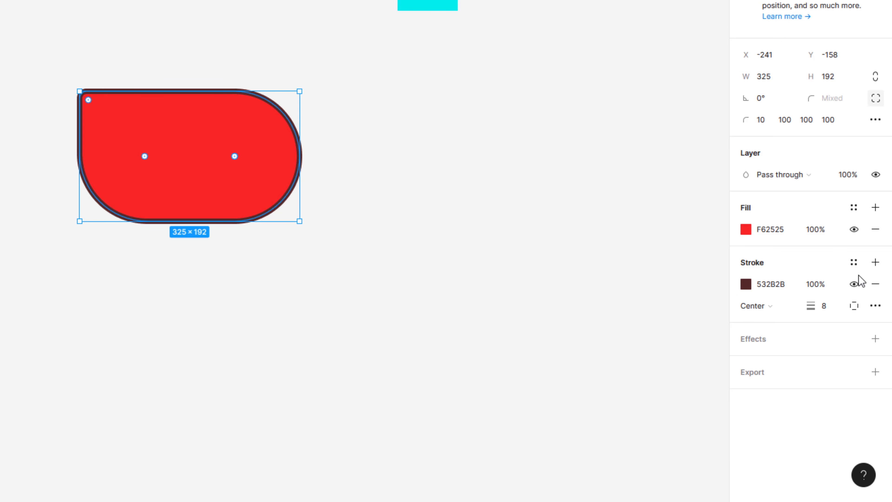
left_click(876, 306)
left_click(705, 338)
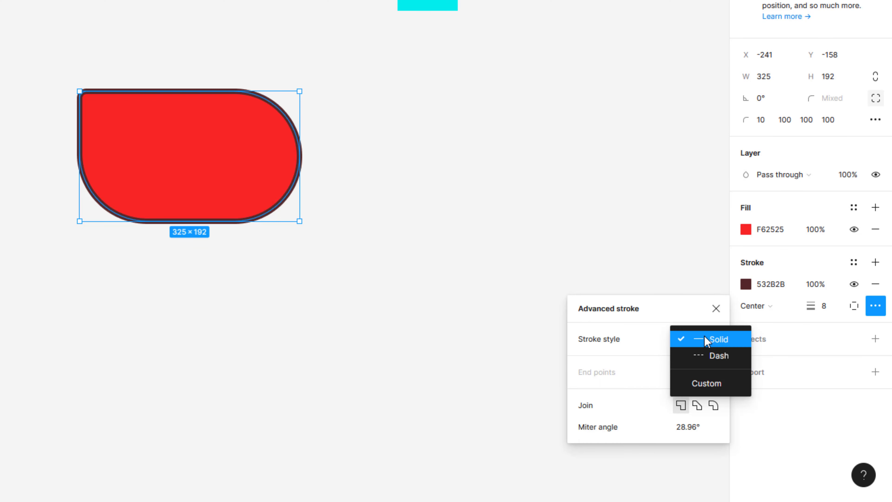
left_click(709, 353)
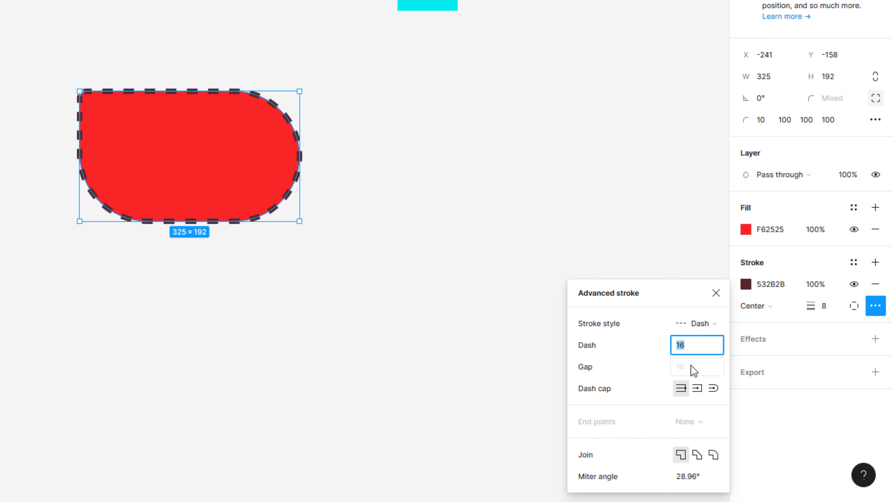
left_click(706, 329)
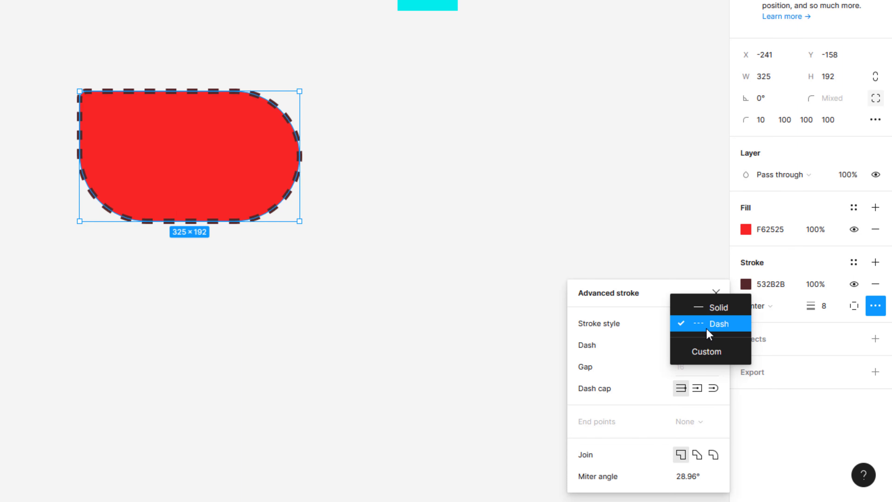
left_click(712, 310)
left_click(716, 293)
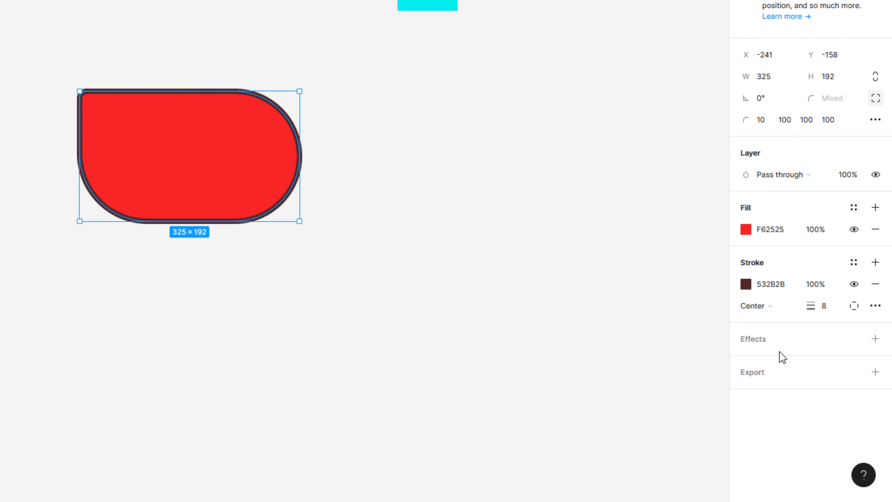
left_click(876, 284)
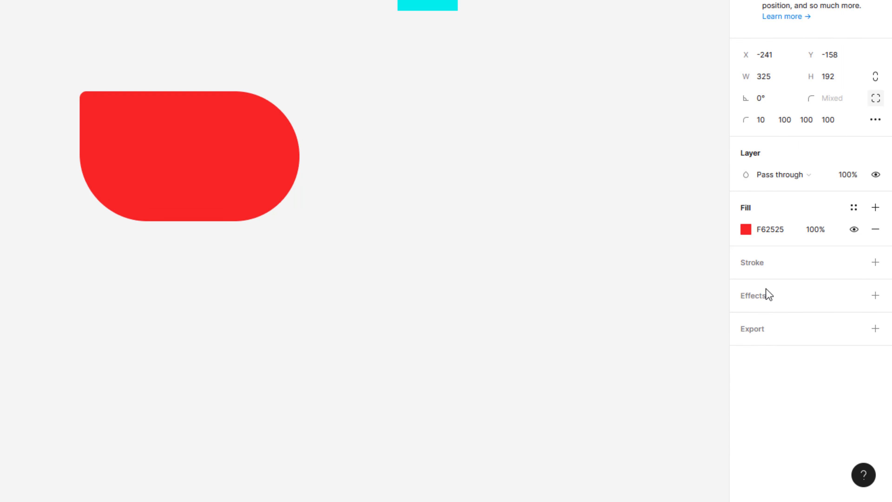
Add an effect to the red shape and try Inner shadow, Drop shadow and Layer blur before setting it to Background blur.
left_click(874, 297)
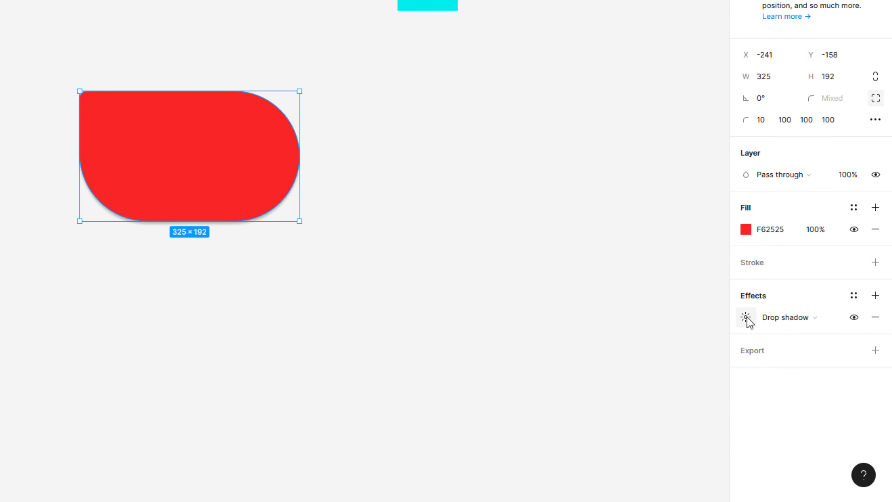
left_click(791, 318)
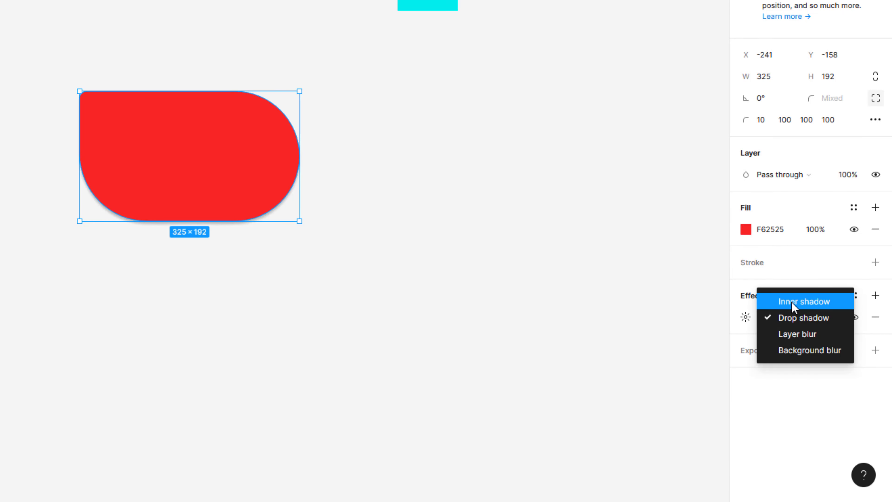
left_click(792, 302)
left_click(796, 319)
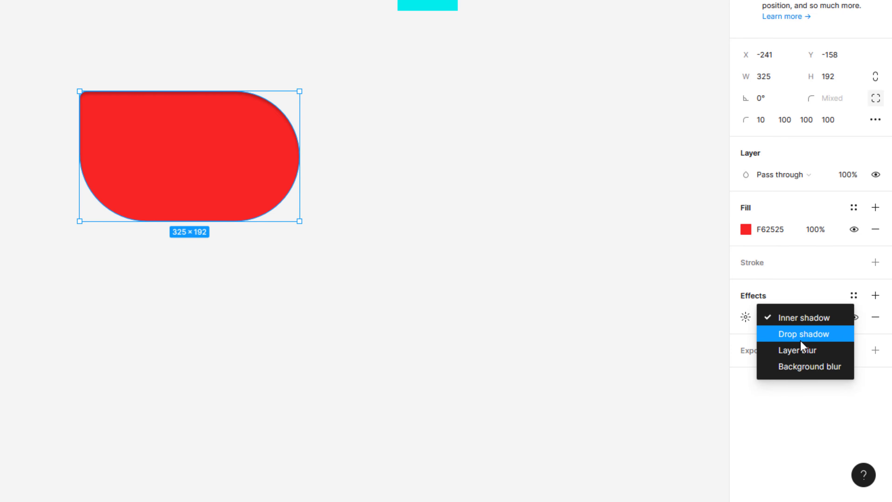
left_click(800, 332)
left_click(787, 319)
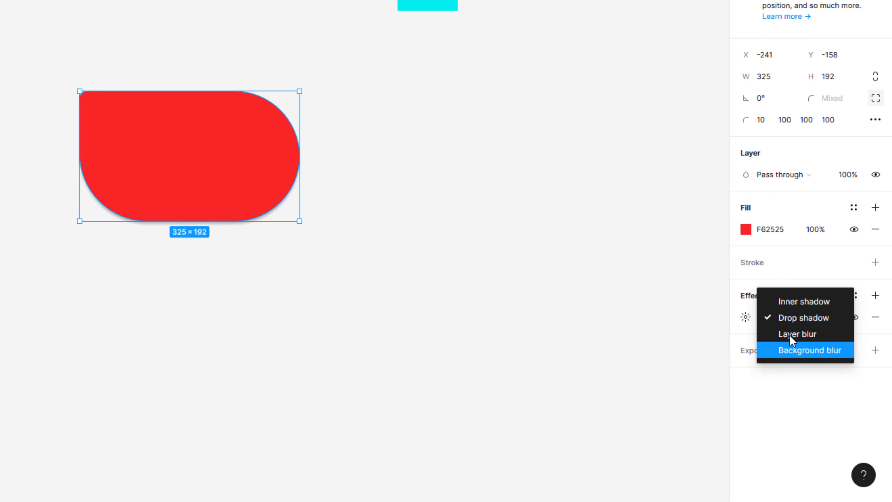
left_click(792, 334)
left_click(792, 322)
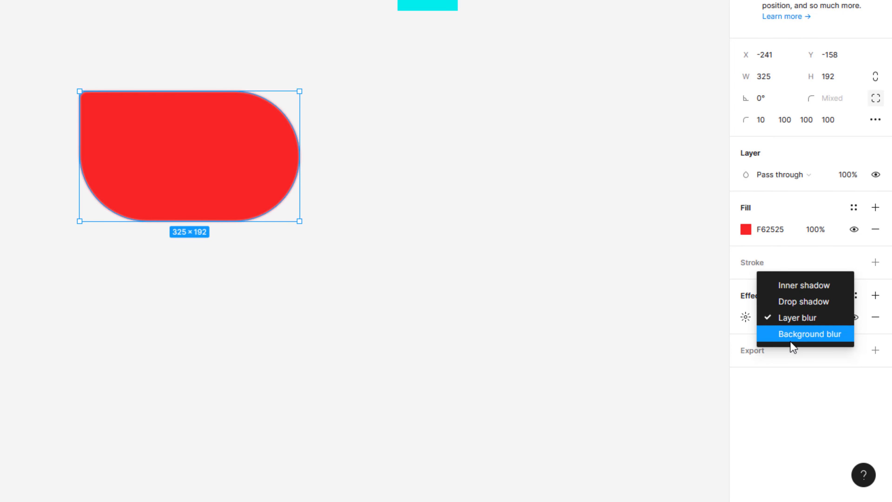
left_click(790, 336)
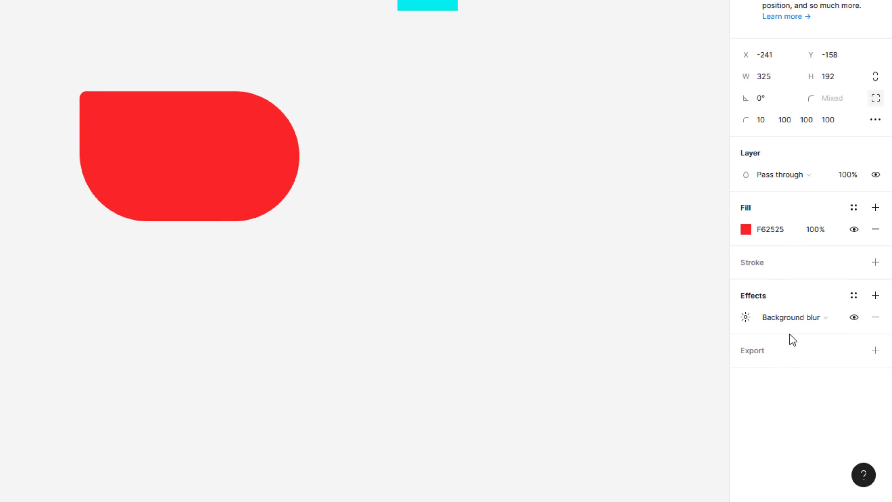
Change the red shape's effect to Drop shadow with a blur of 20 and a spread of 10.
left_click(786, 325)
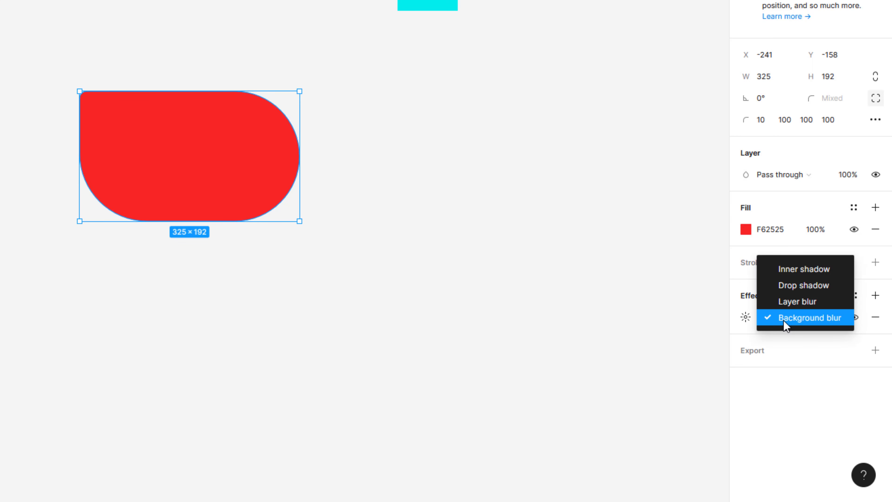
left_click(776, 324)
left_click(784, 318)
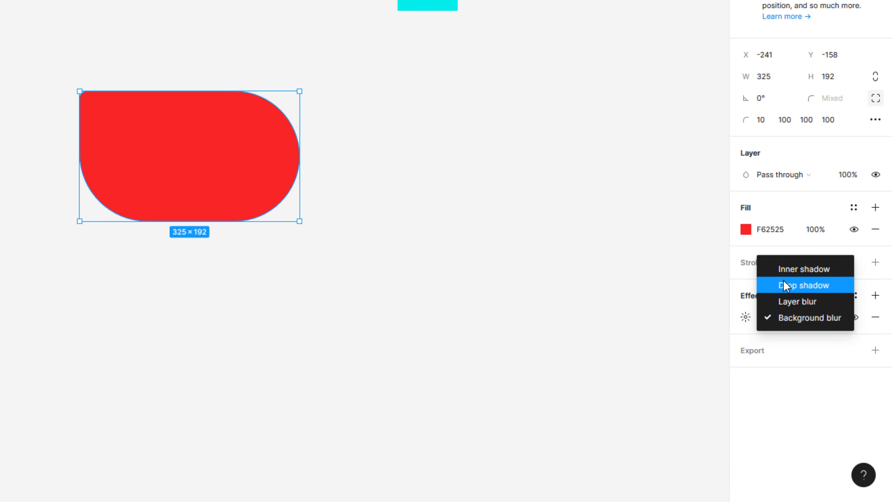
left_click(787, 285)
left_click(746, 317)
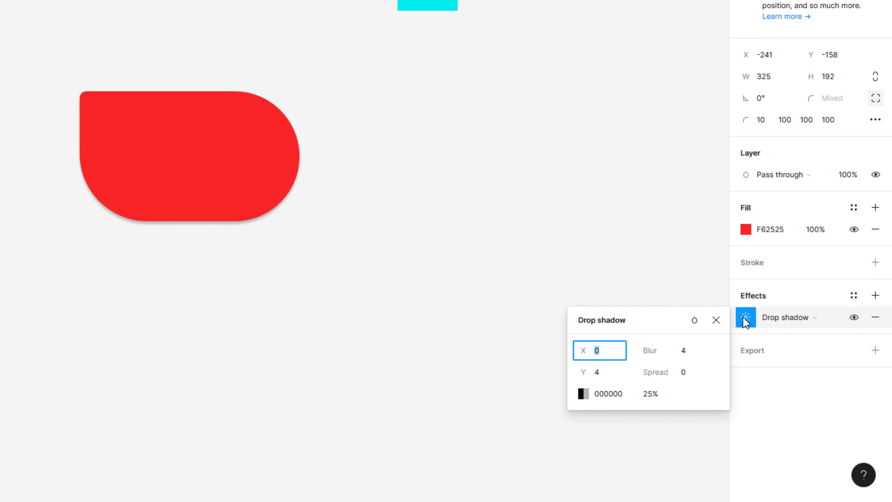
left_click(694, 352)
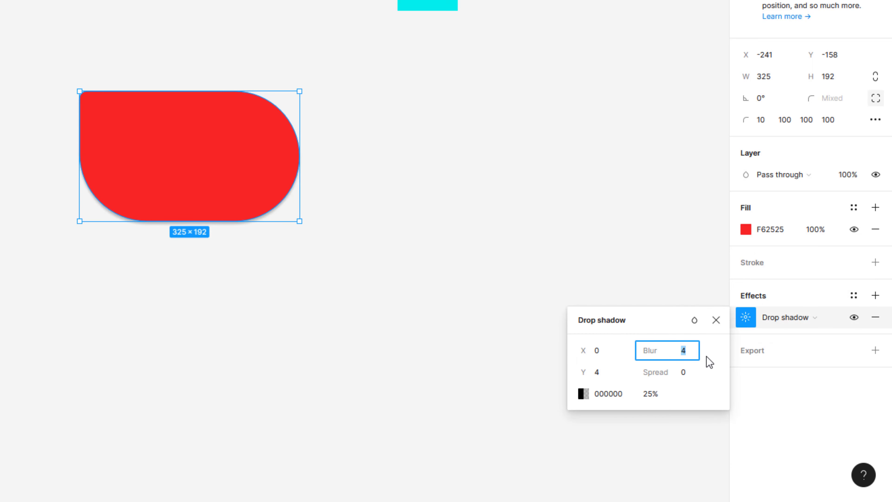
key("Return")
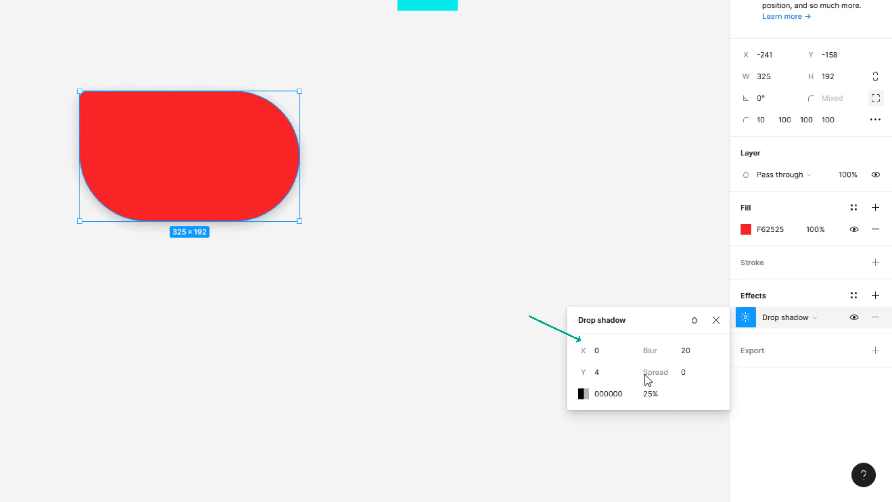
left_click(650, 395)
left_click(683, 373)
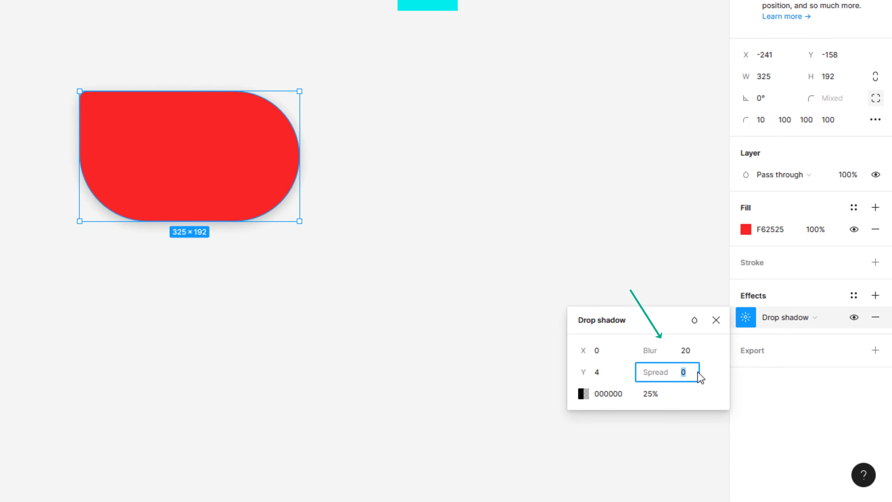
key("Return")
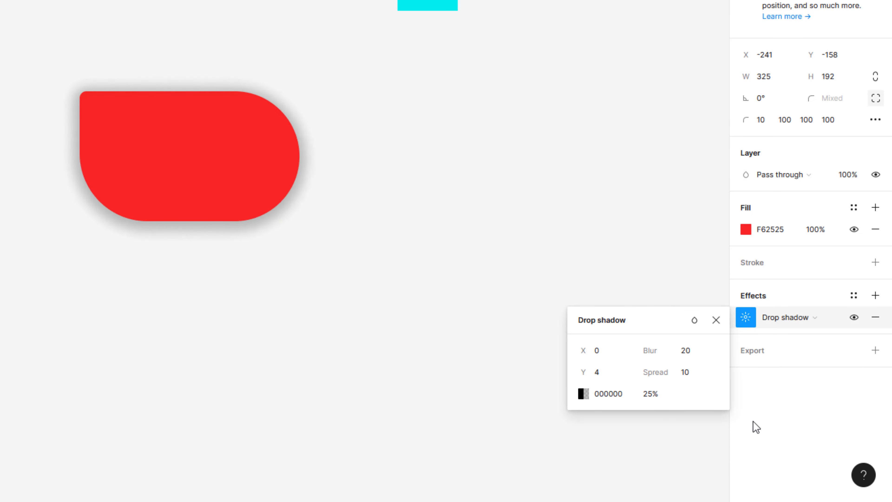
Set the drop shadow's Y offset to 0 and its opacity to 10%.
left_click(619, 374)
type("0")
key("Return")
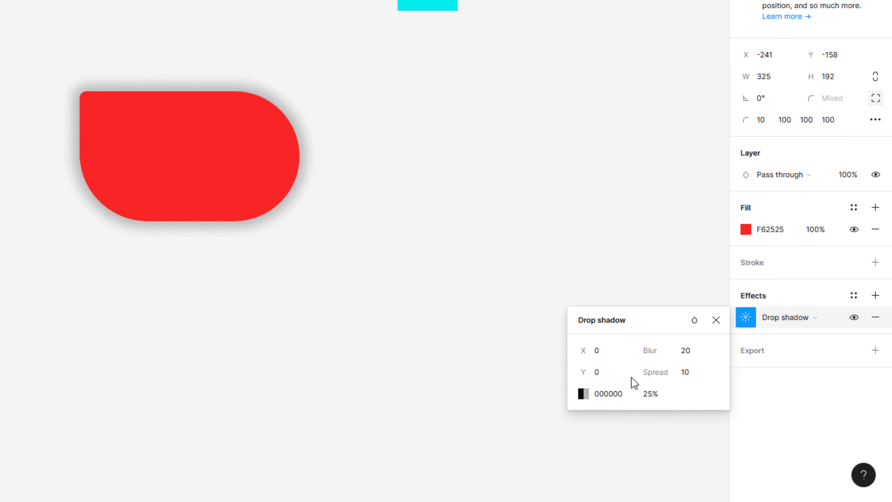
left_click(652, 393)
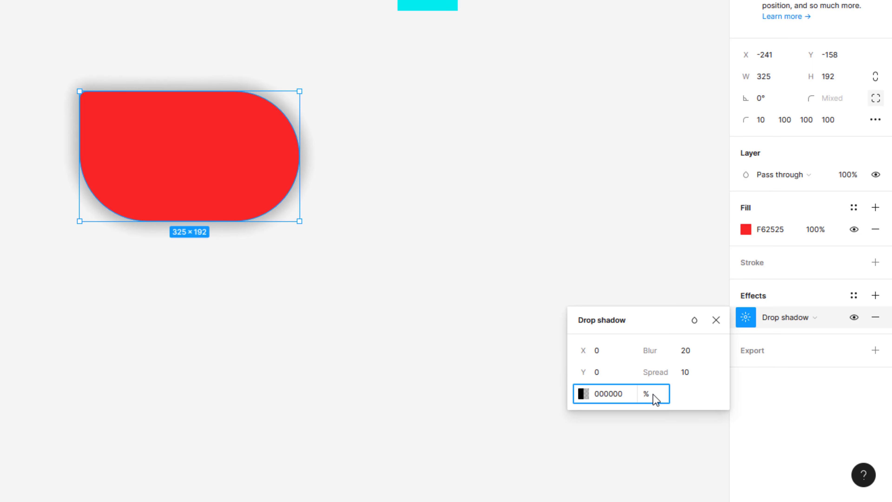
key("Return")
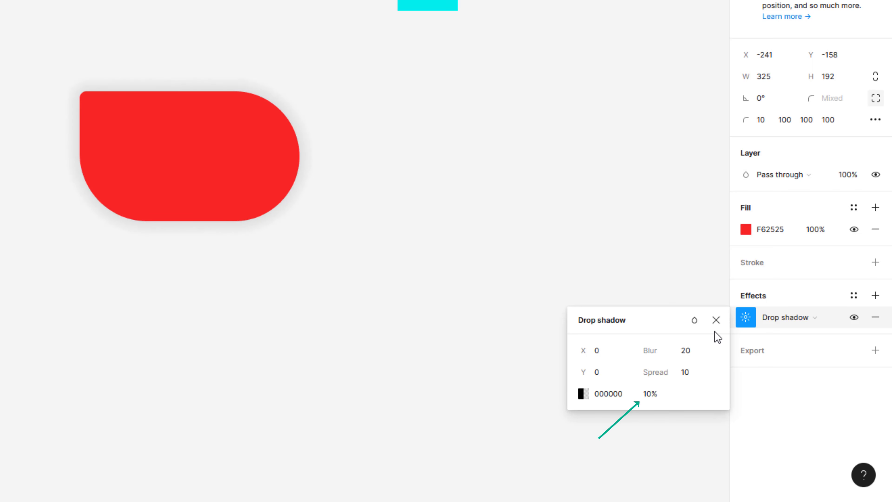
left_click(715, 320)
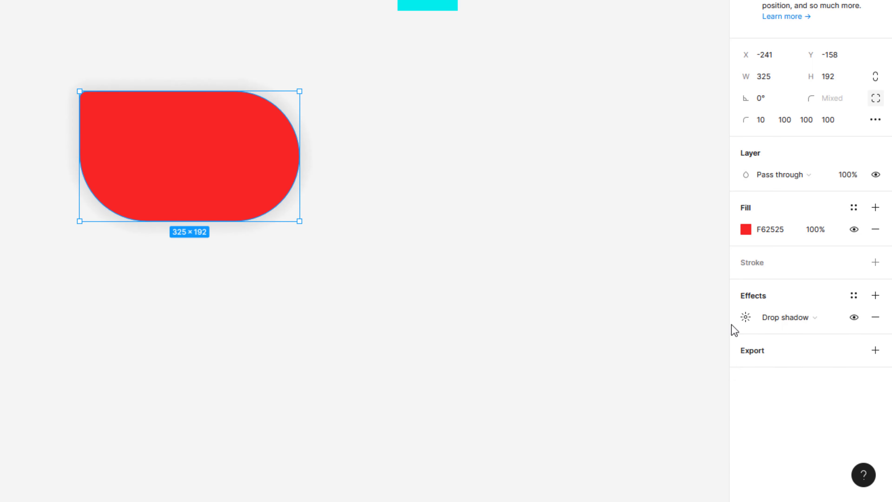
Remove the effect from the red shape and add an export setting at 1x scale.
left_click(881, 324)
left_click(878, 329)
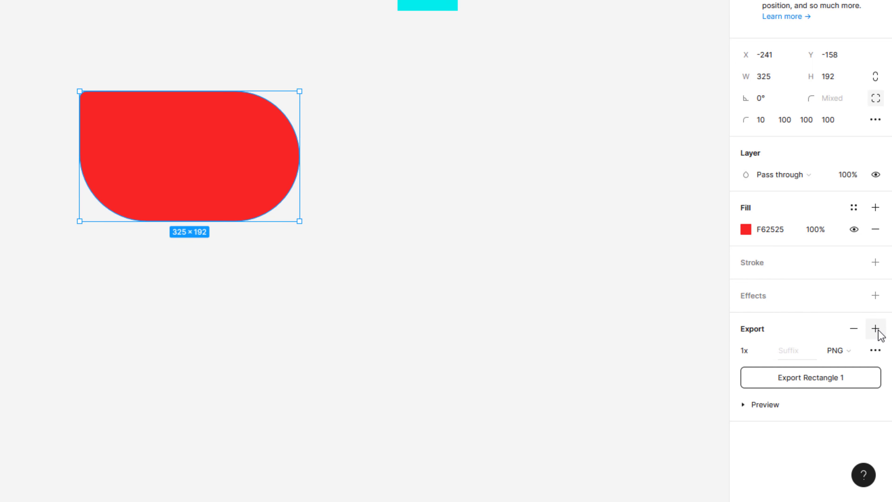
left_click(763, 354)
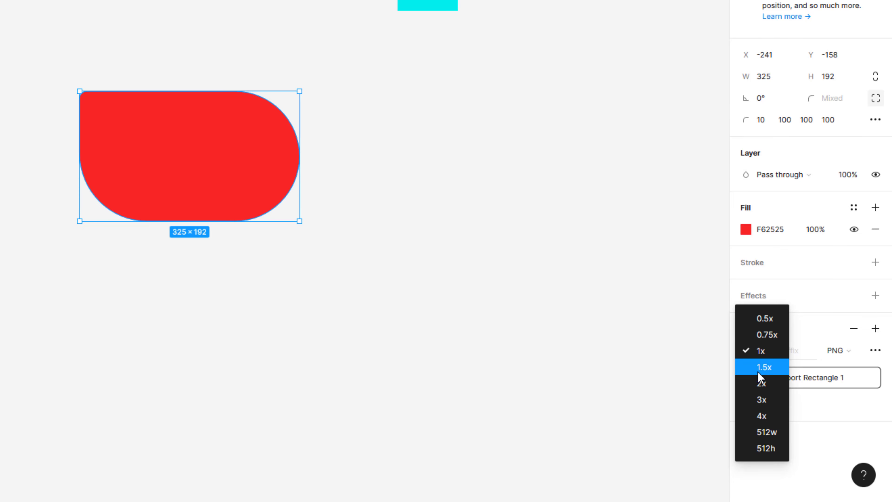
left_click(819, 399)
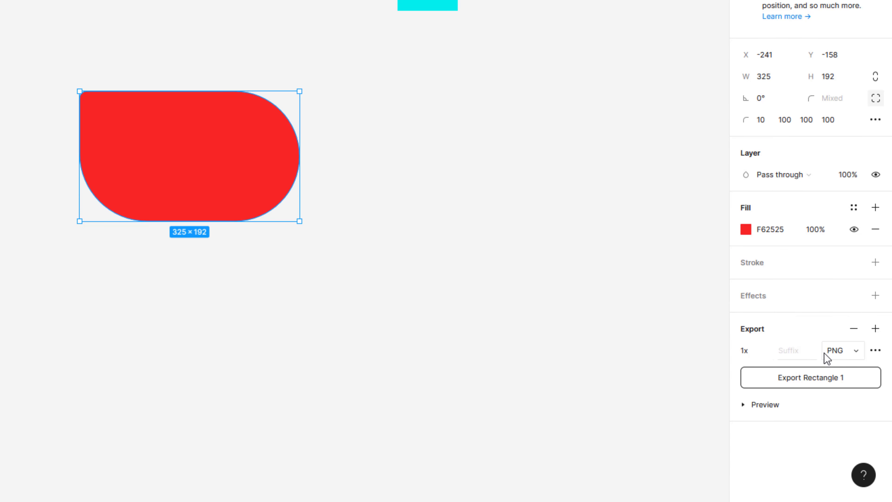
Set the red shape's export format to JPG and its file name suffix to "something".
left_click(834, 355)
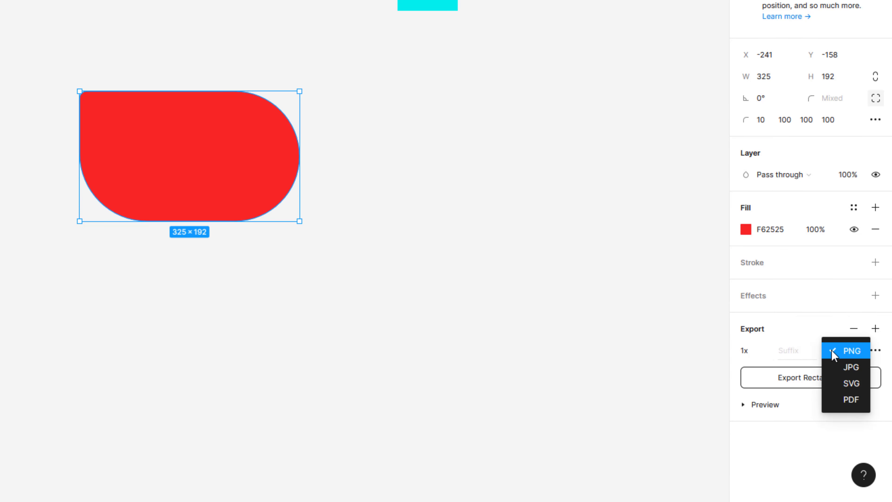
left_click(846, 367)
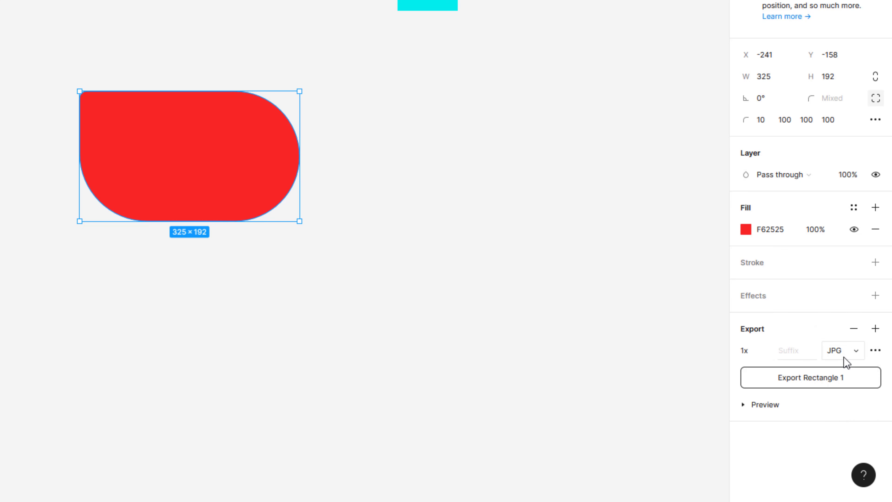
left_click(846, 362)
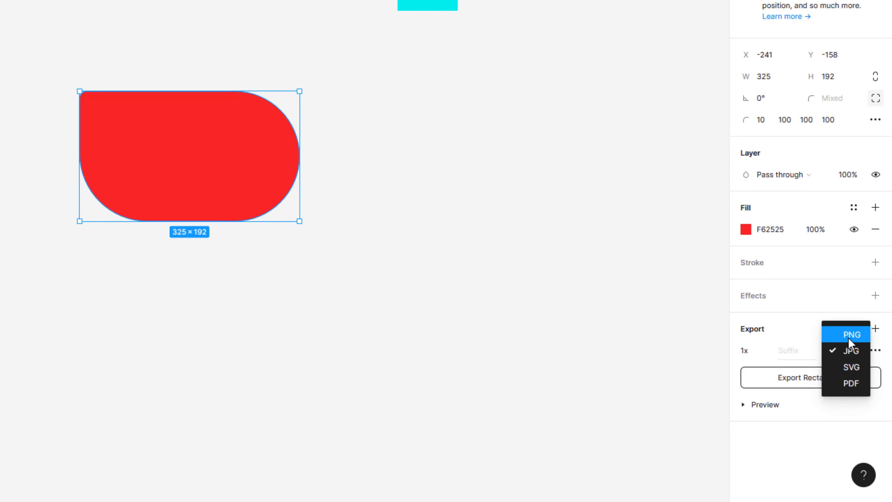
left_click(795, 340)
left_click(793, 349)
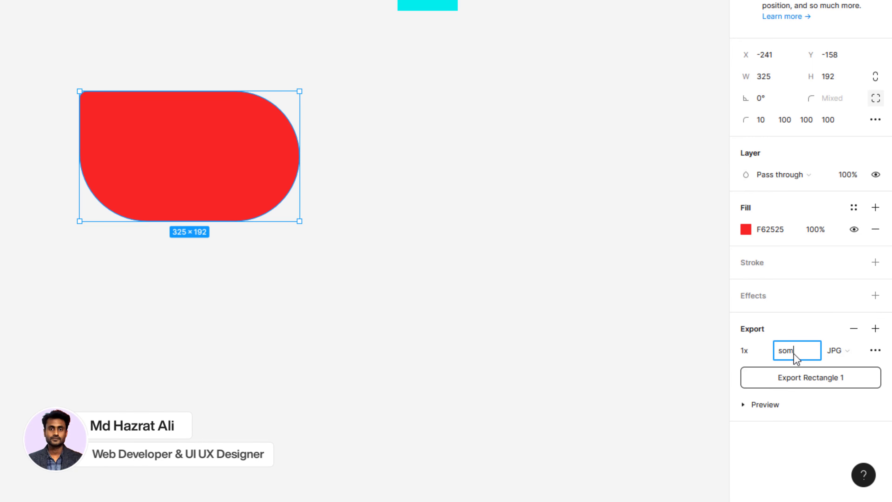
type("something")
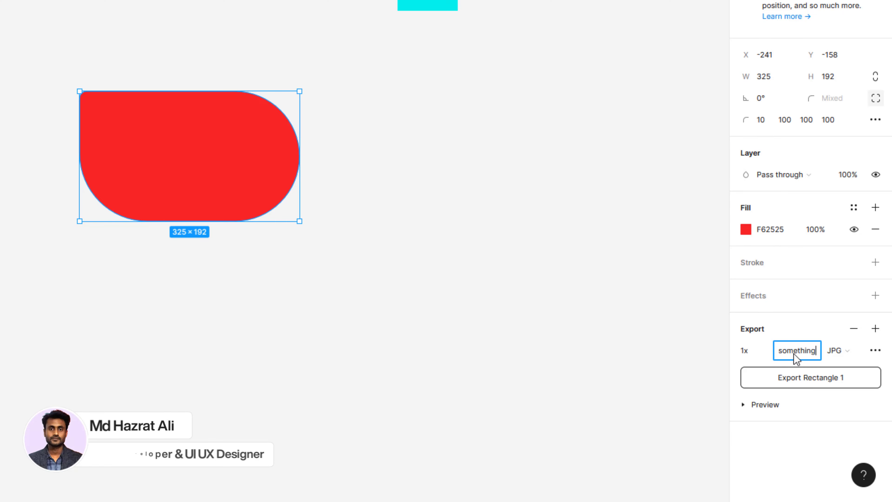
Preview and export the red shape, and open the folder containing the downloaded JPG.
left_click(776, 404)
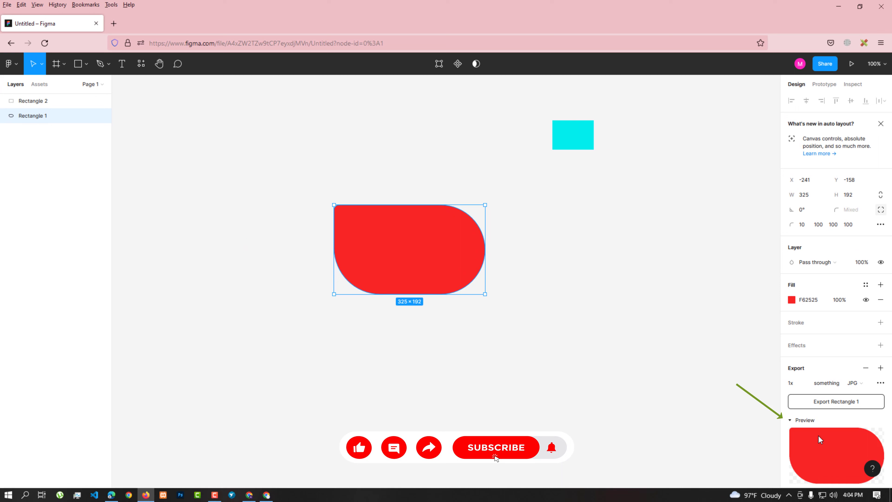
left_click(831, 403)
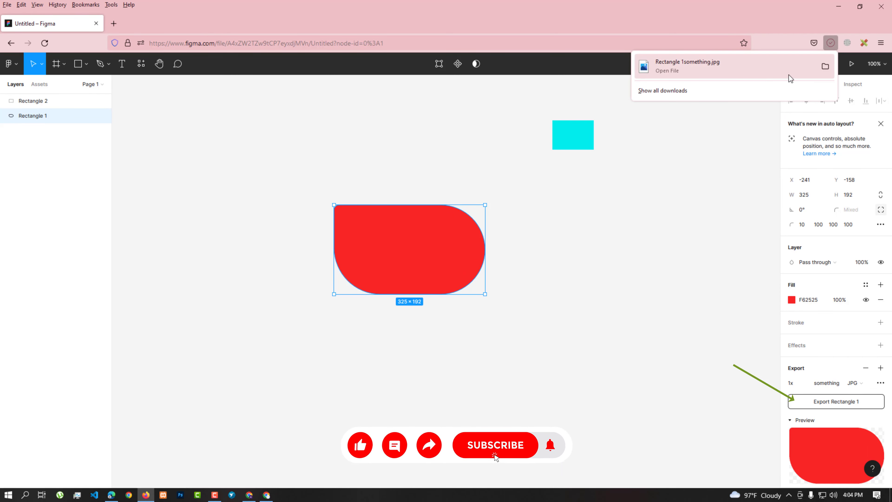
left_click(821, 71)
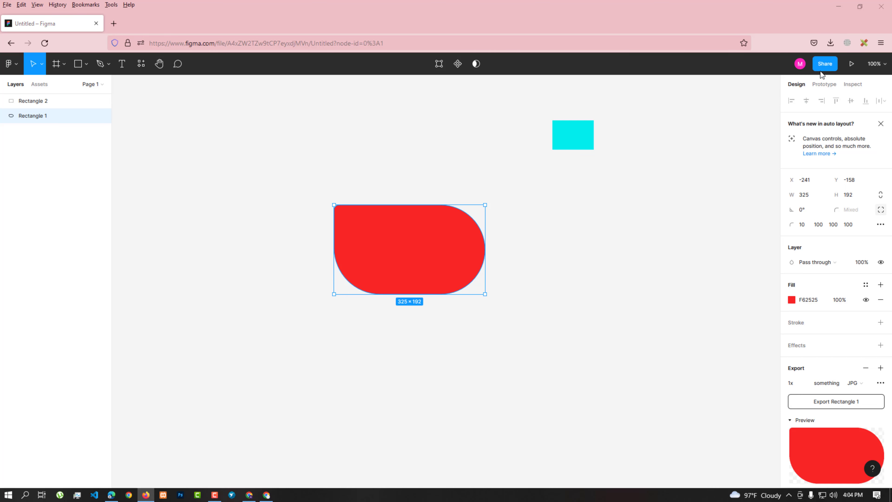